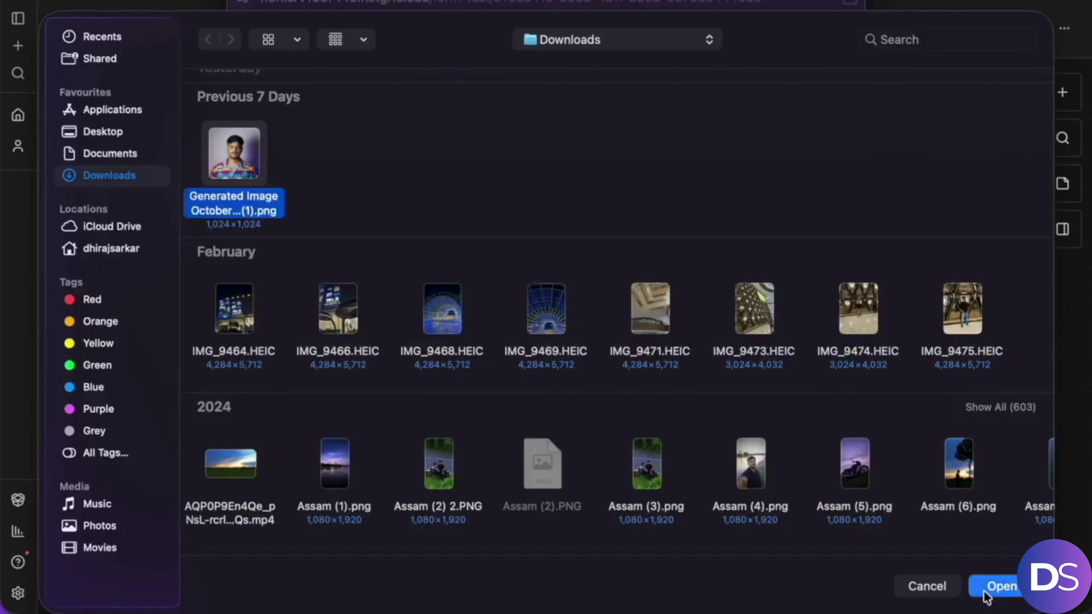
# - Complete the Youtube Thumbnail Generator form with the generated portrait PNG and the pasted video description, and submit it
pyautogui.click(991, 585)
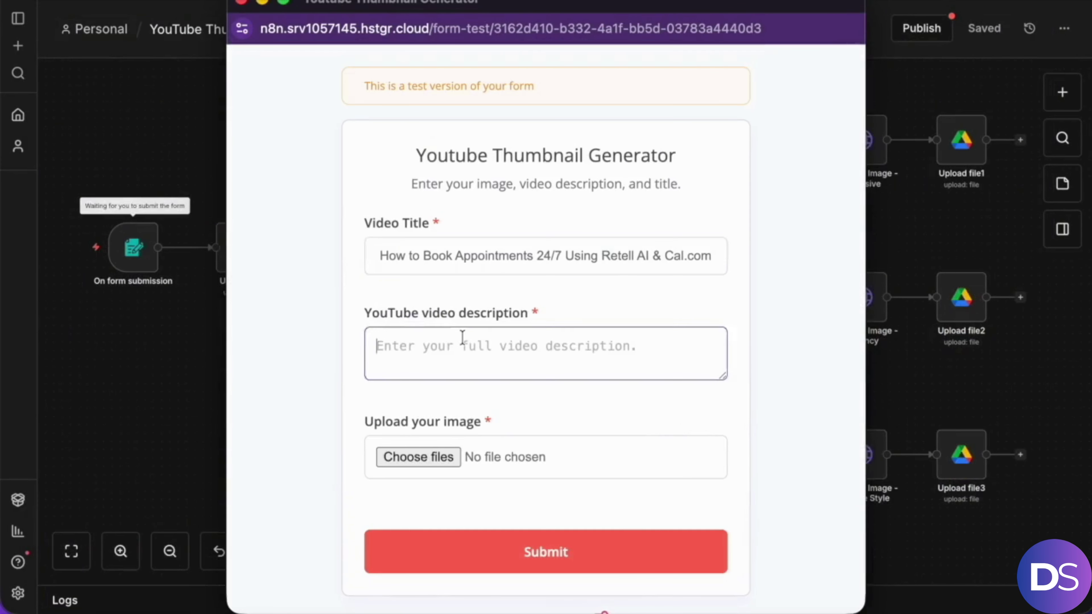
pyautogui.press('super+v')
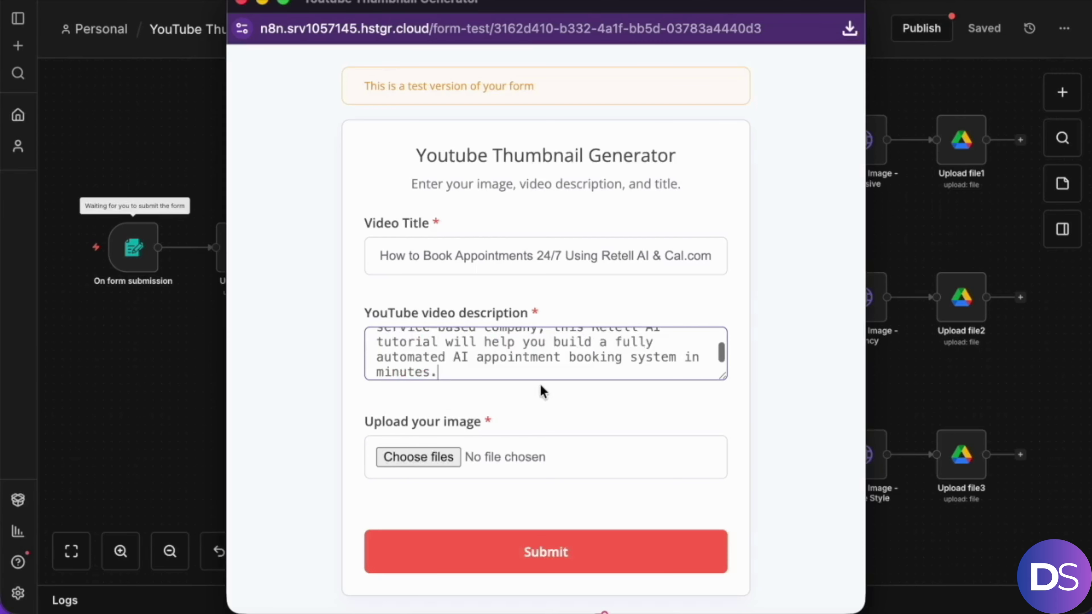
pyautogui.click(623, 537)
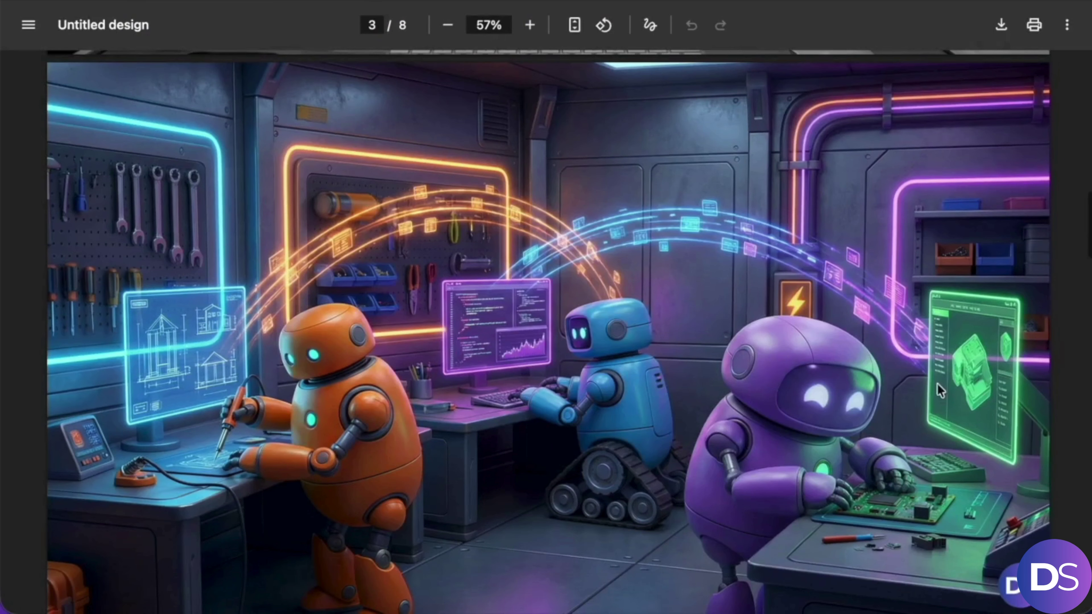
# - Examine how the running workflow progresses through the Explosive, Urgency and Creative style branches
pyautogui.scroll(-1, 1038, 443)
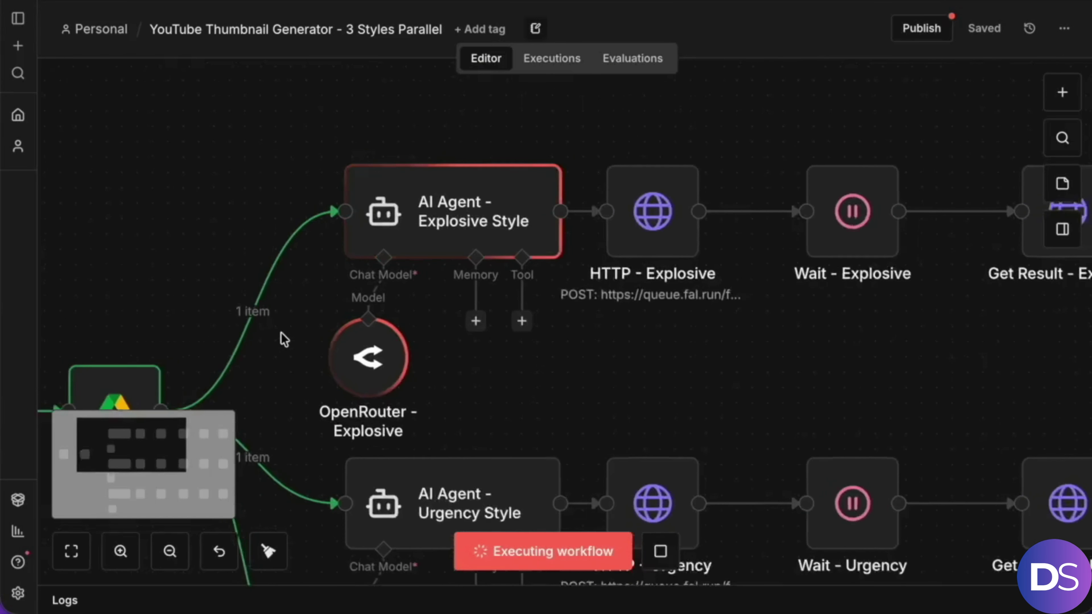
pyautogui.scroll(3, 281, 333)
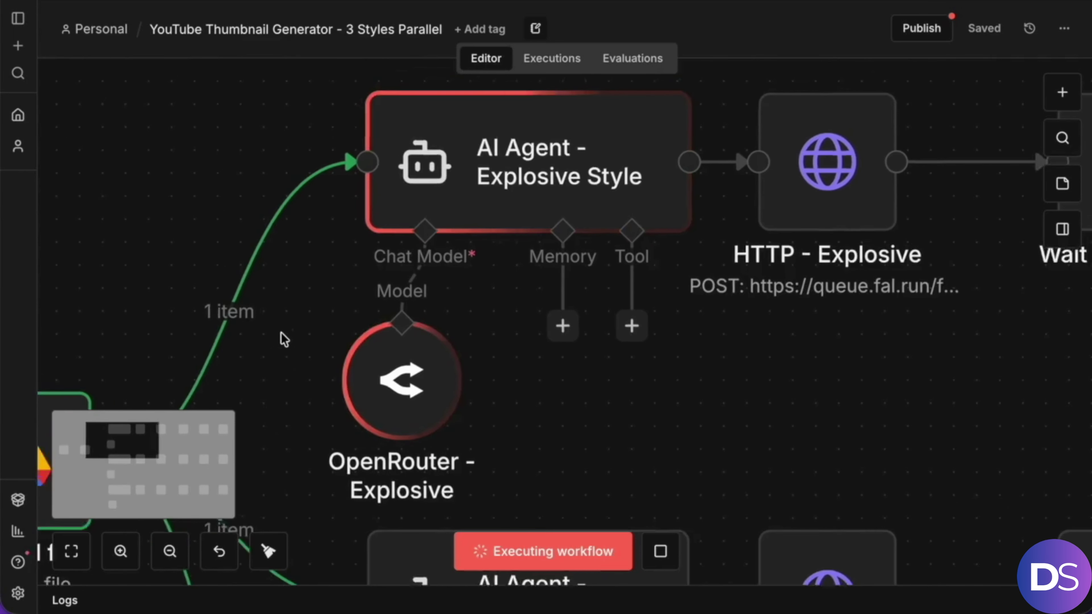
pyautogui.scroll(-5, 429, 417)
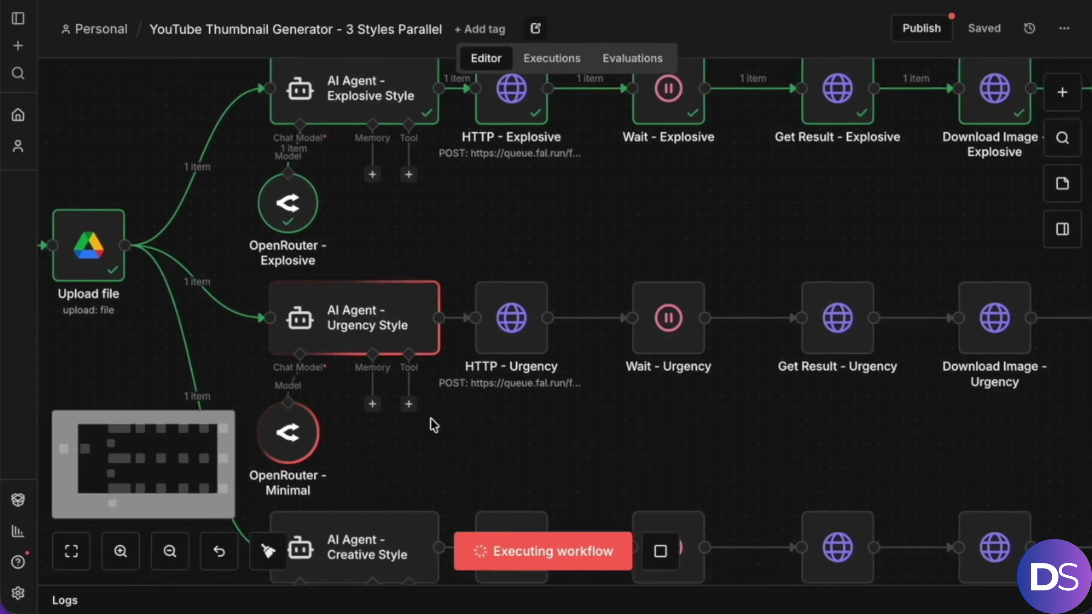
pyautogui.scroll(-5, 419, 420)
pyautogui.scroll(6, 408, 420)
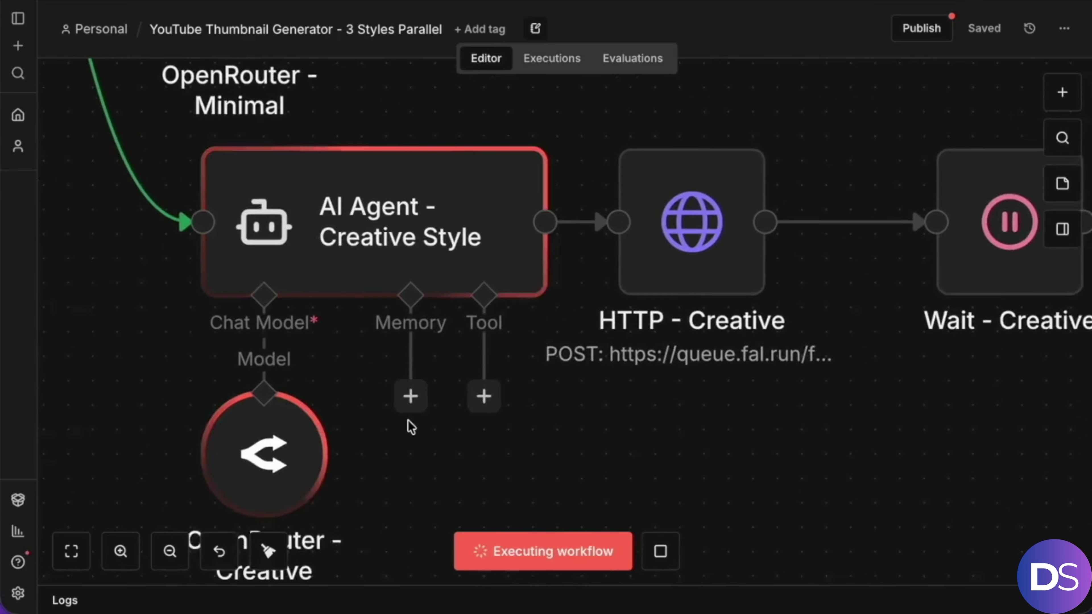
pyautogui.scroll(-4, 408, 426)
pyautogui.scroll(9, 404, 427)
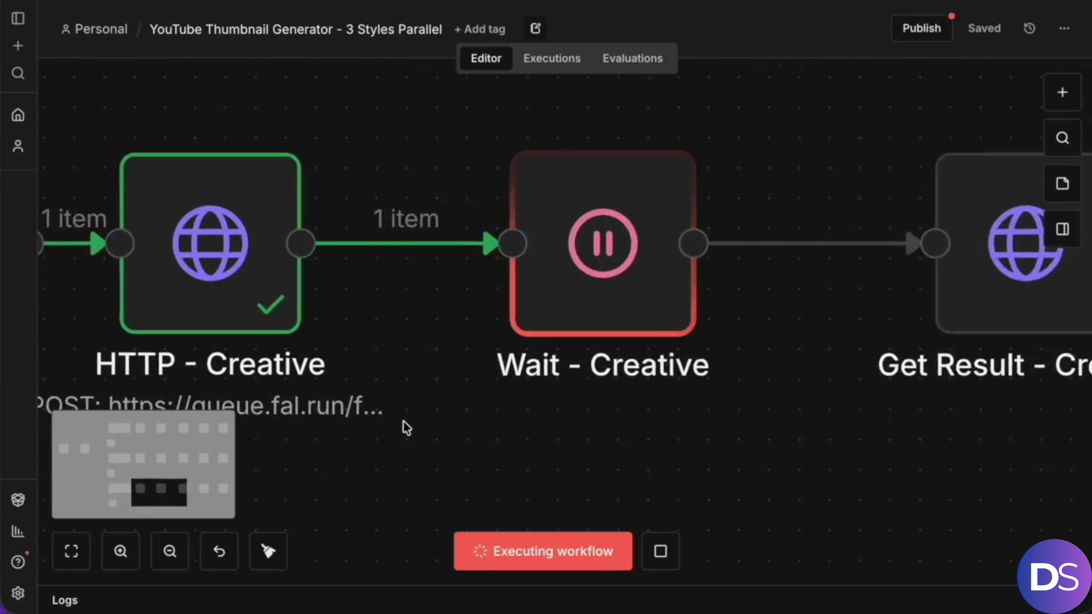
pyautogui.scroll(-3, 405, 427)
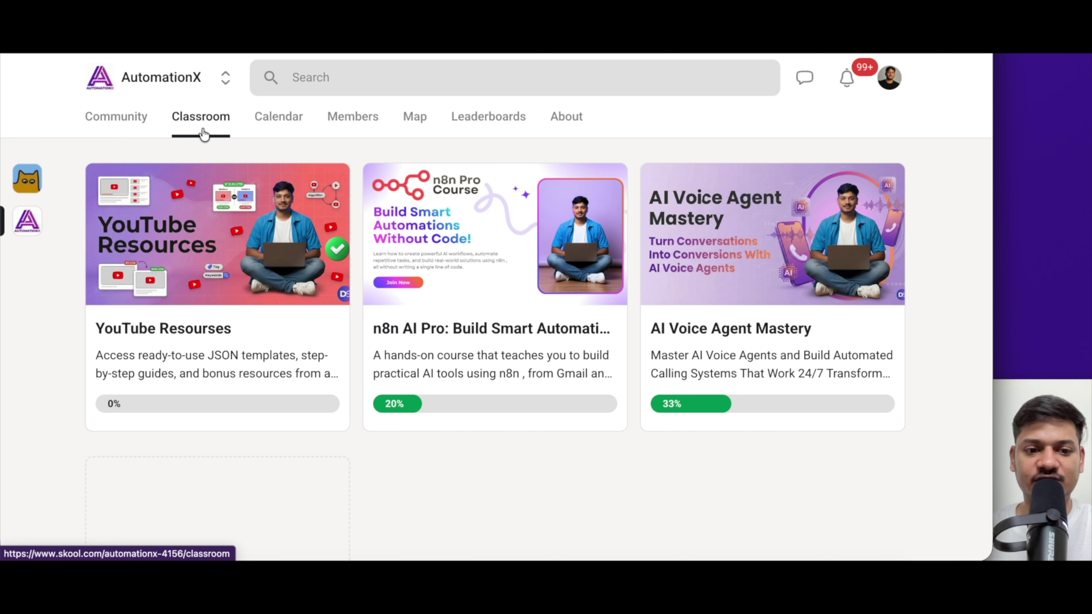
# - Open the YouTube Resourses course in the classroom and download its YouTube Thumbnail Generator (JSON) resource
pyautogui.click(192, 254)
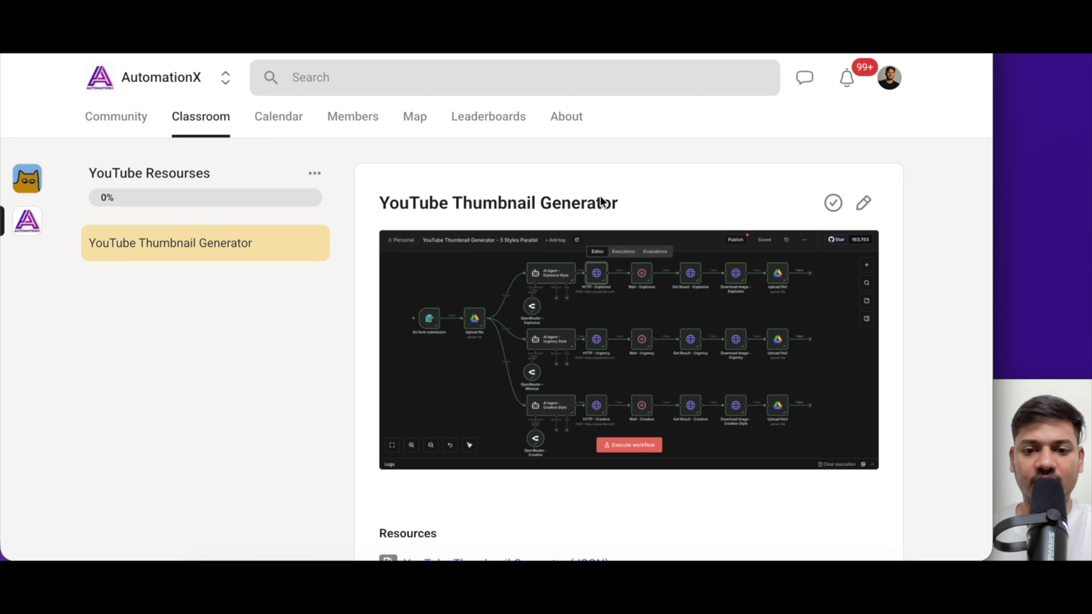
pyautogui.scroll(-2, 612, 278)
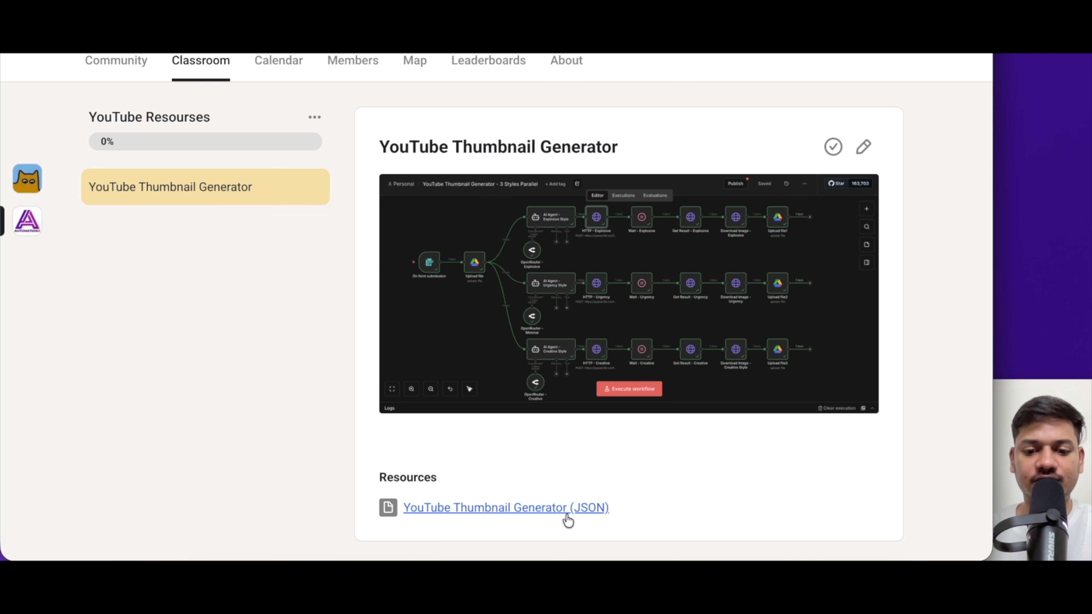
pyautogui.click(562, 508)
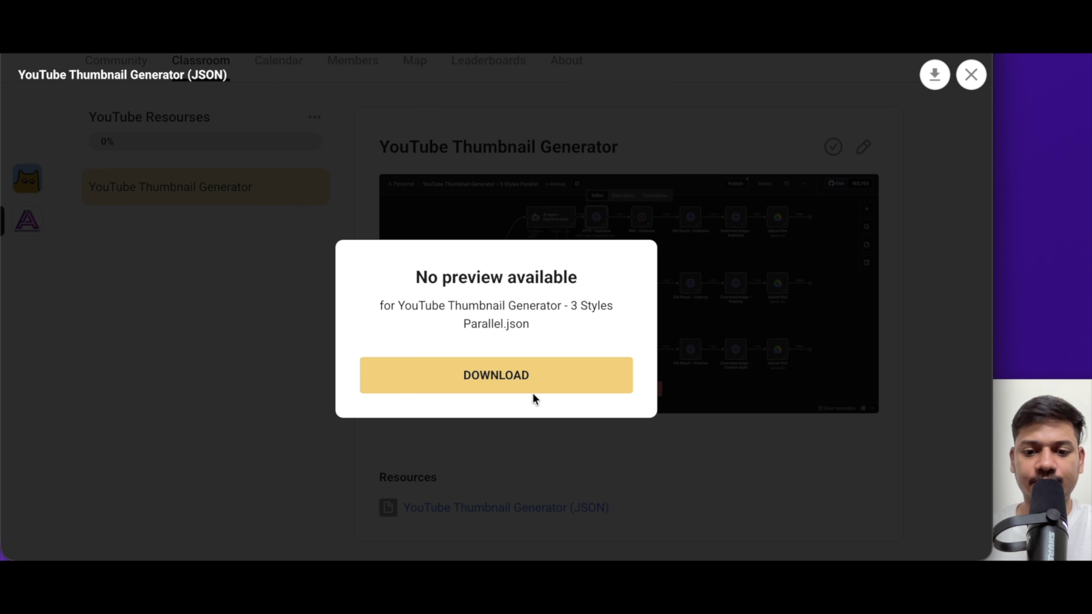
pyautogui.click(532, 404)
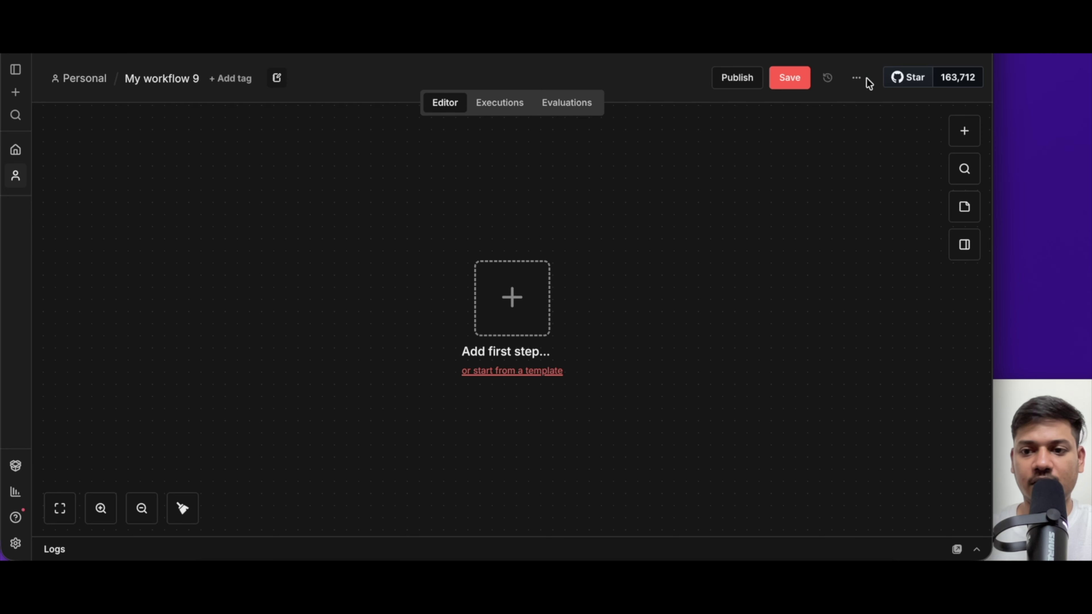
# - Import the downloaded YouTube Thumbnail Generator workflow file into the empty n8n workflow
pyautogui.click(856, 78)
pyautogui.click(829, 205)
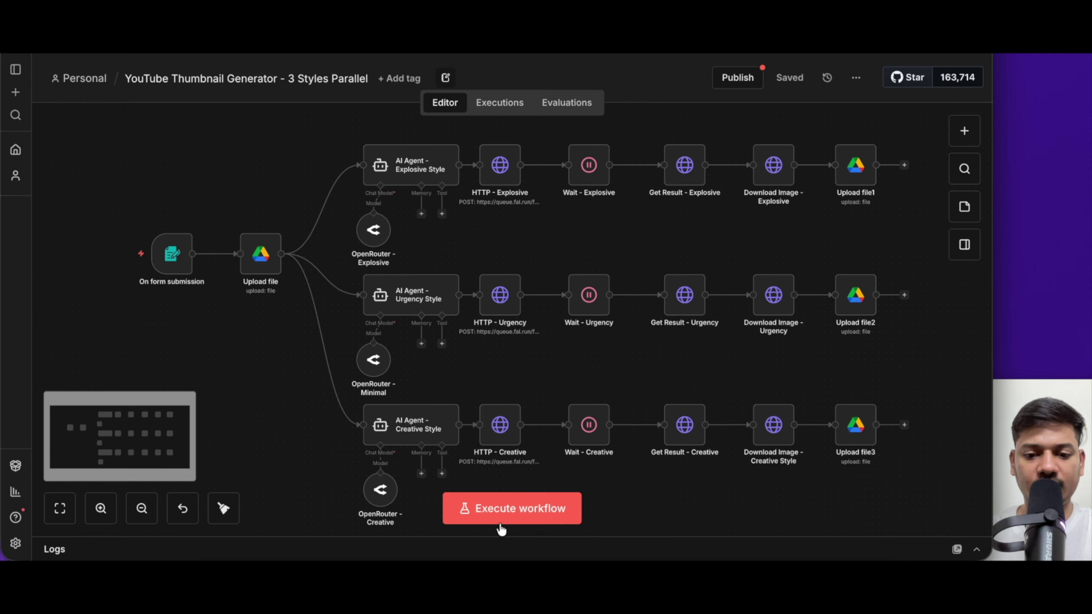
# - Execute the workflow and fill the form's video title with "This AI Replies to Emails FOR ME (n8n Automation Hack)", copied from the YouTube video page
pyautogui.click(495, 512)
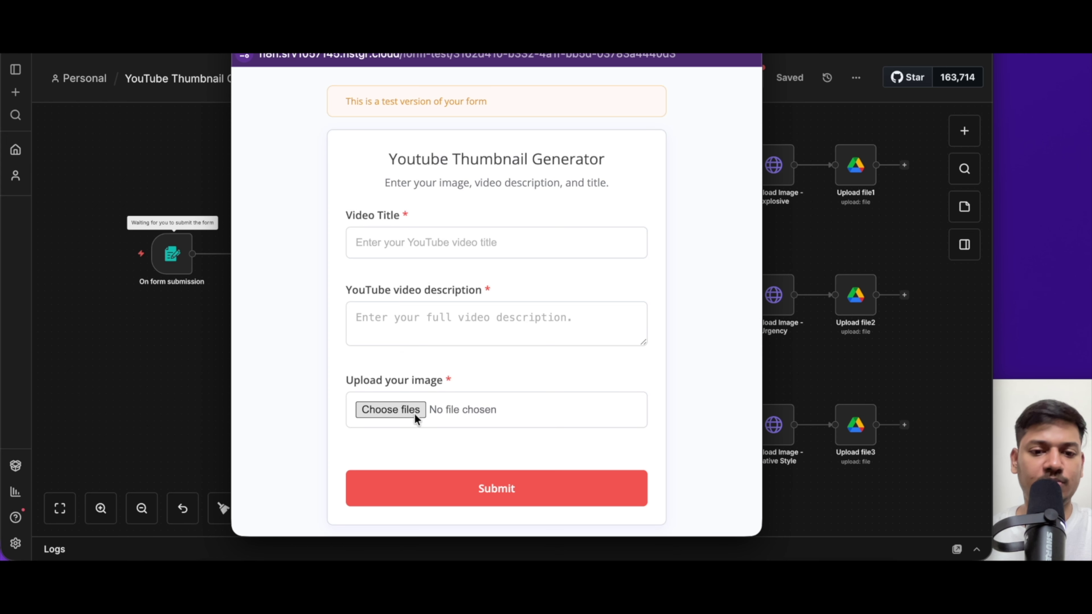
pyautogui.click(389, 243)
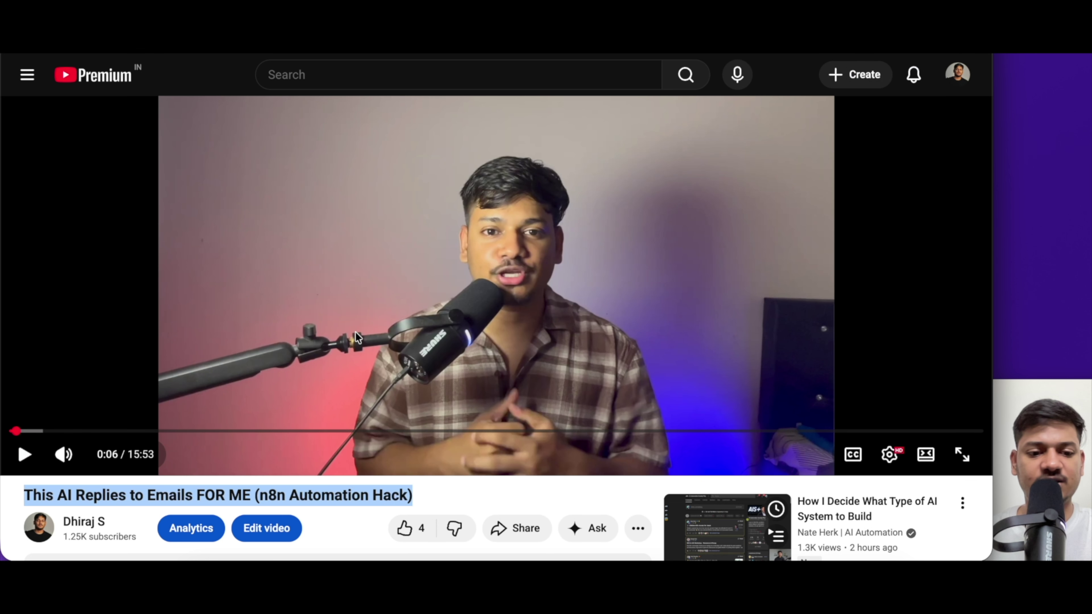
pyautogui.scroll(-3, 348, 377)
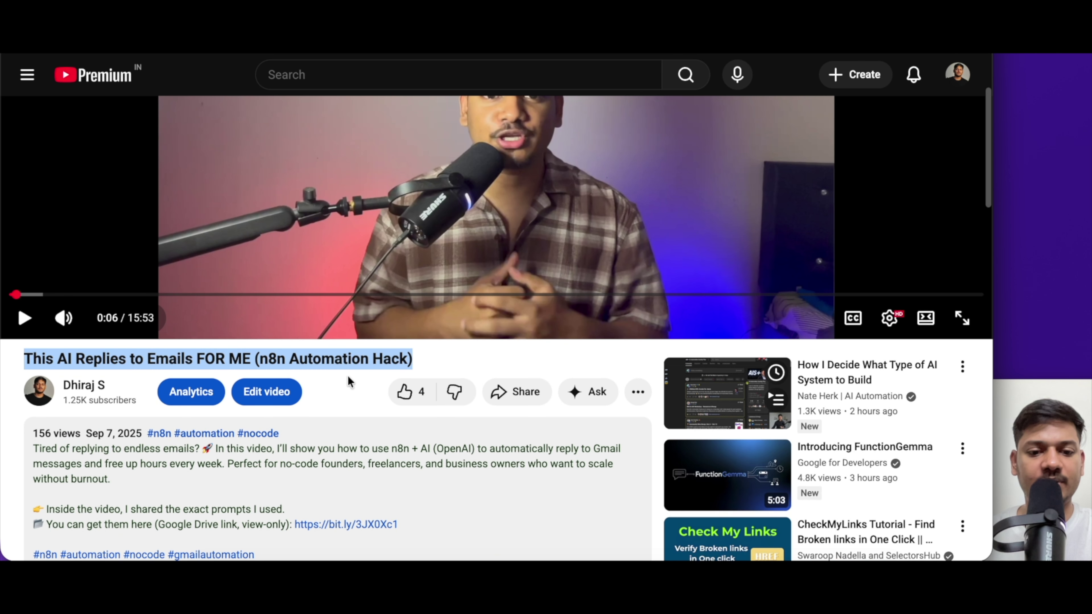
pyautogui.rightClick(340, 357)
pyautogui.click(376, 304)
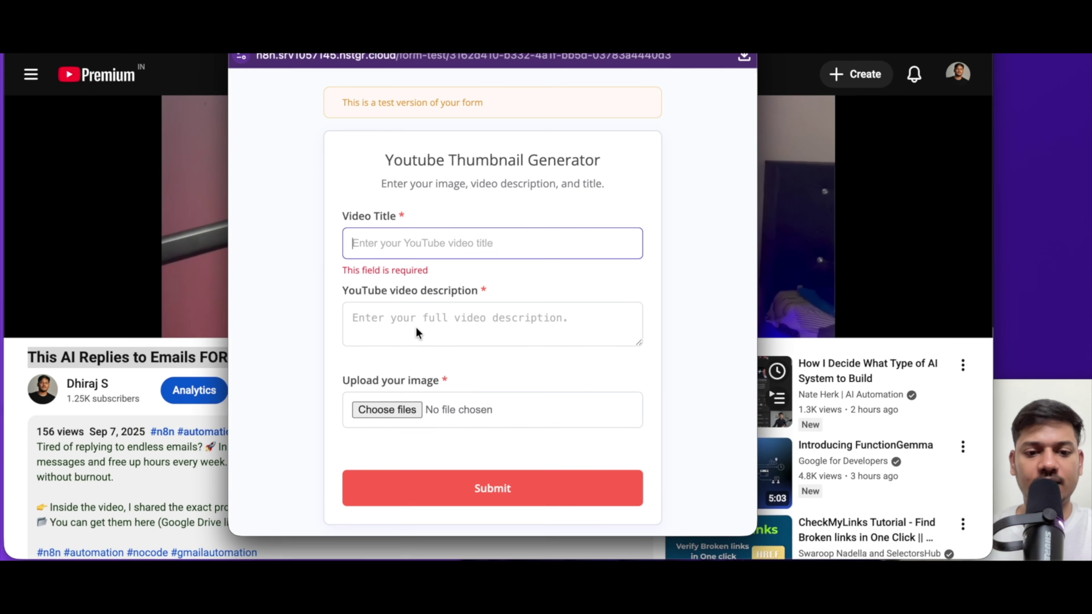
pyautogui.click(153, 348)
pyautogui.press('super+v')
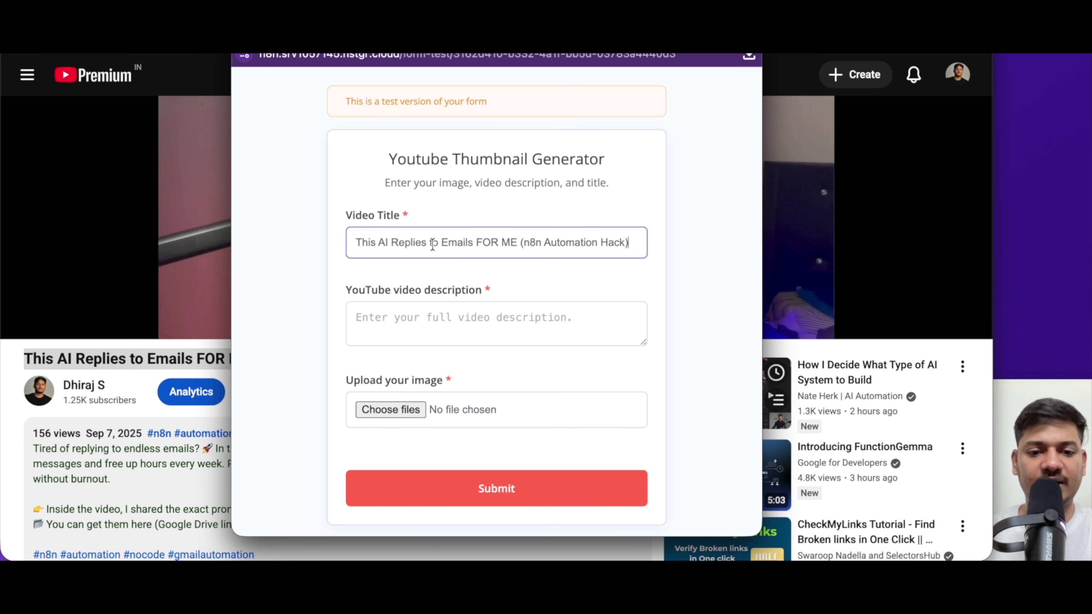
# - Copy the first paragraph of the YouTube video's description, ending "without burnout.", into the form's video description
pyautogui.scroll(-1, 463, 295)
pyautogui.click(428, 294)
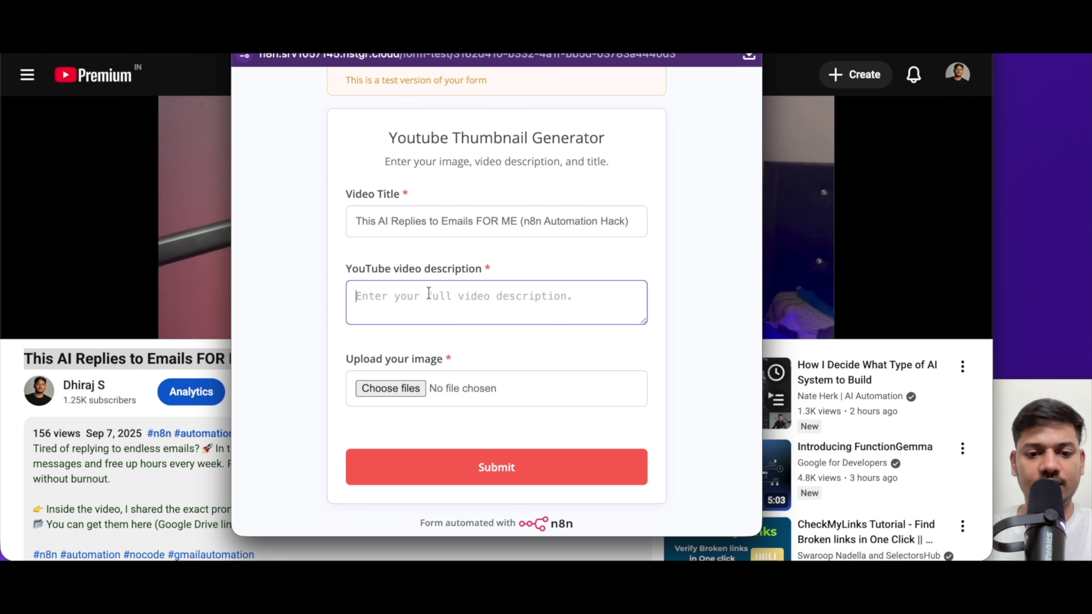
pyautogui.click(159, 485)
pyautogui.scroll(-4, 159, 430)
pyautogui.moveTo(32, 279); pyautogui.dragTo(164, 305)
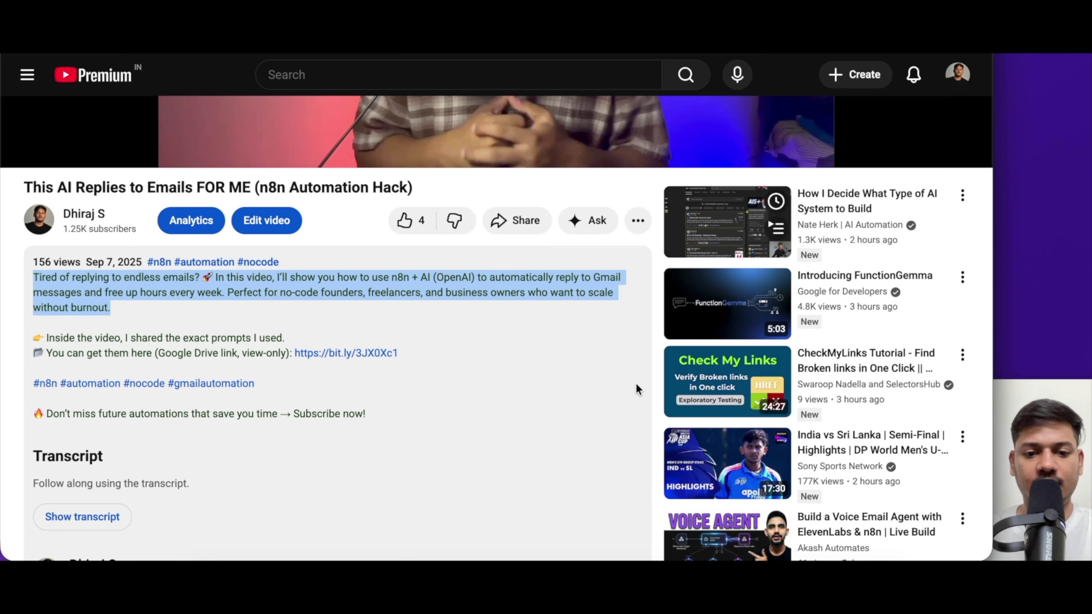
pyautogui.hotkey('ctrl', 'Up')
pyautogui.click(368, 392)
pyautogui.press('super+v')
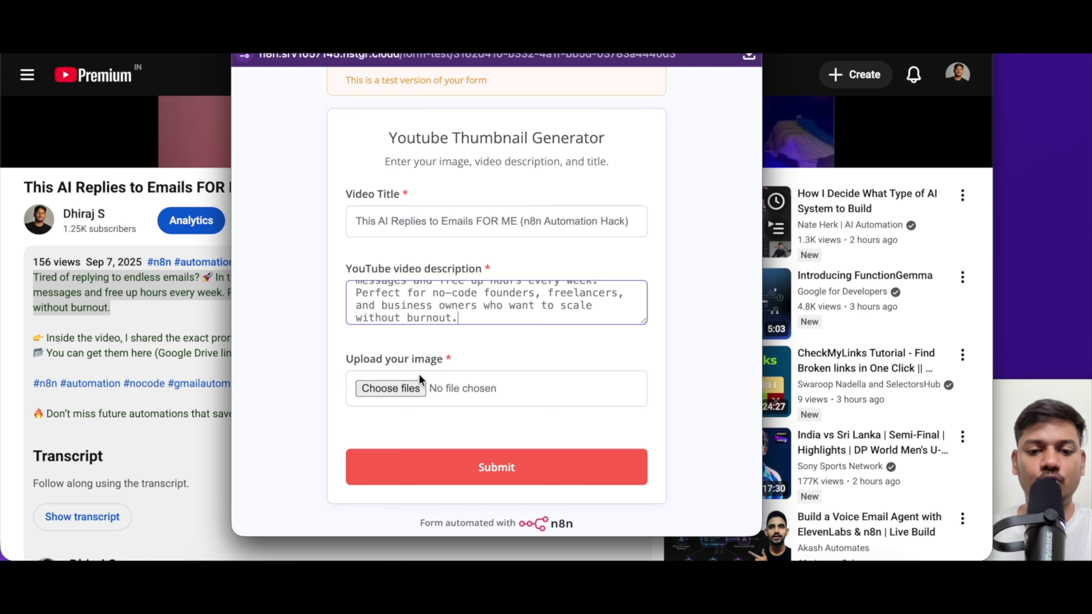
# - Attach the "Generated Image" PNG from Downloads to the form, submit it and close the form window
pyautogui.click(403, 388)
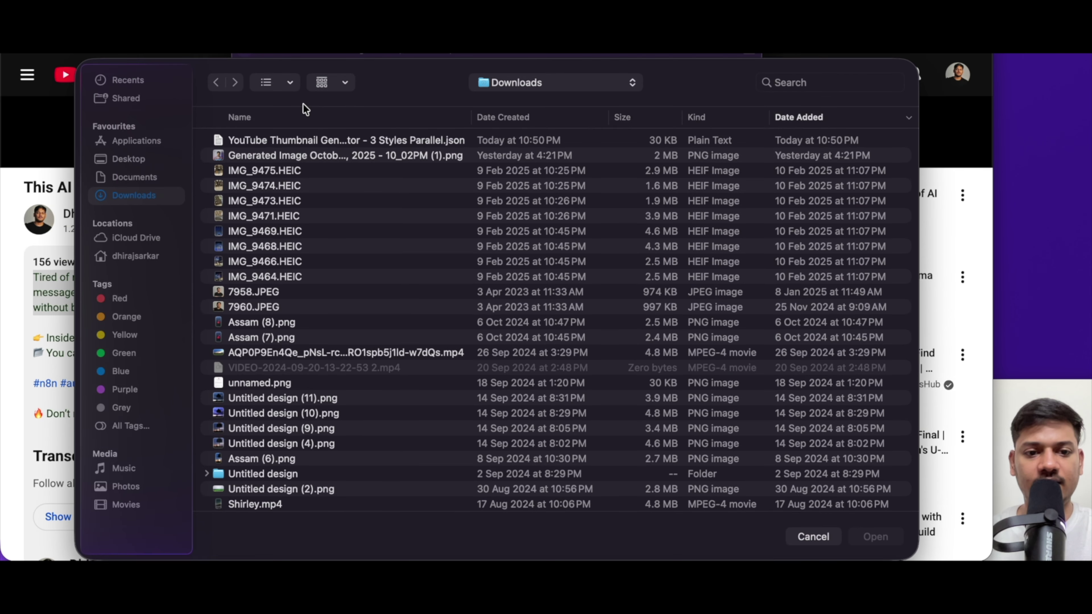
pyautogui.doubleClick(265, 156)
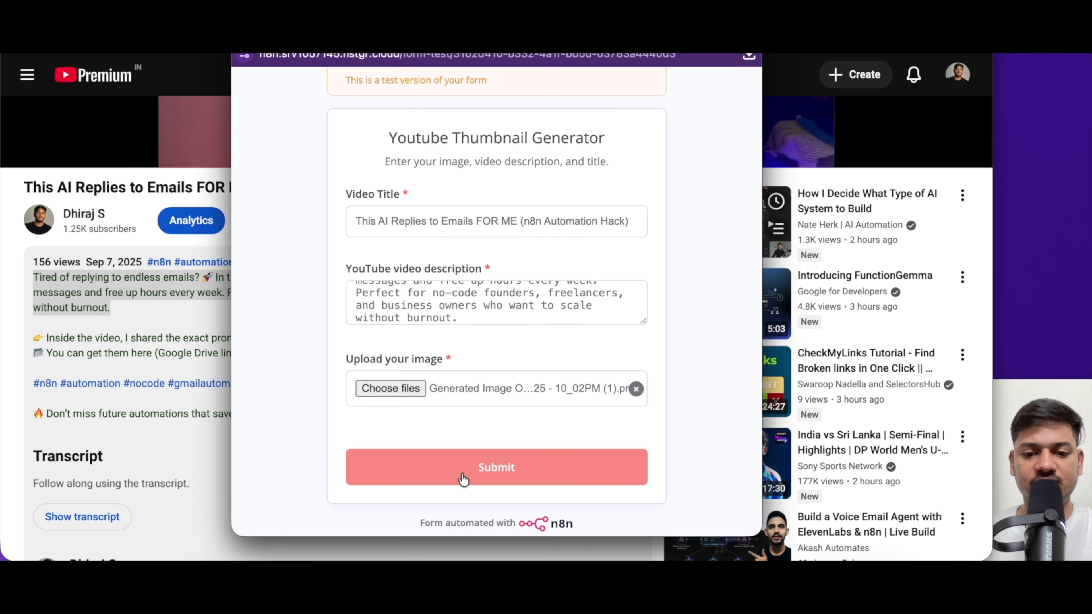
pyautogui.click(463, 479)
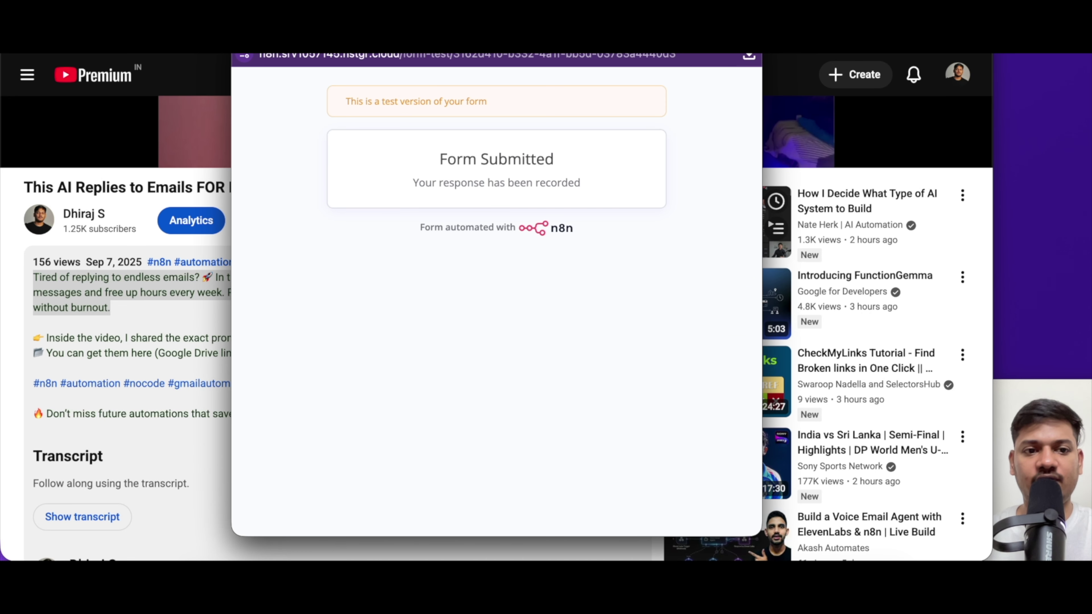
pyautogui.press('super+w')
# - Examine the workflow's execution along the Explosive branch up to Upload file1 and into the Urgency branch
pyautogui.scroll(2, 261, 292)
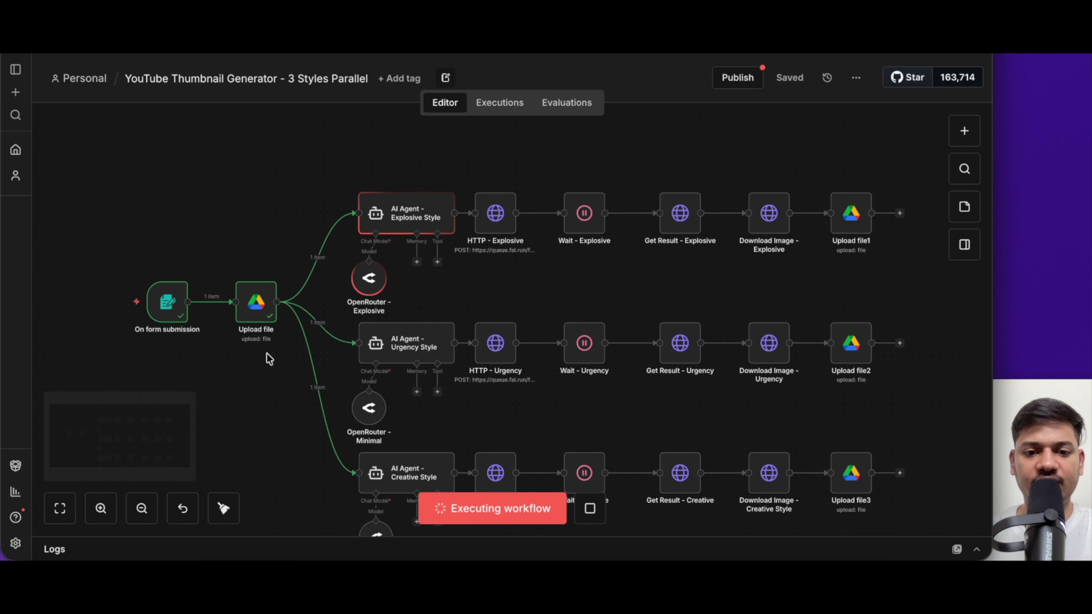
pyautogui.scroll(2, 268, 358)
pyautogui.scroll(5, 411, 271)
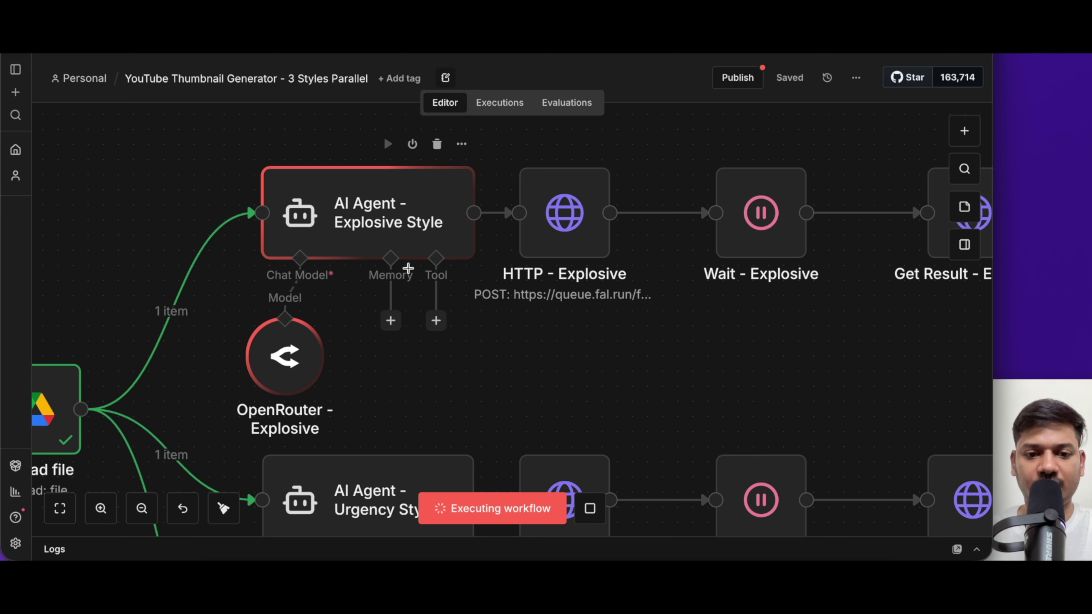
pyautogui.scroll(-3, 425, 367)
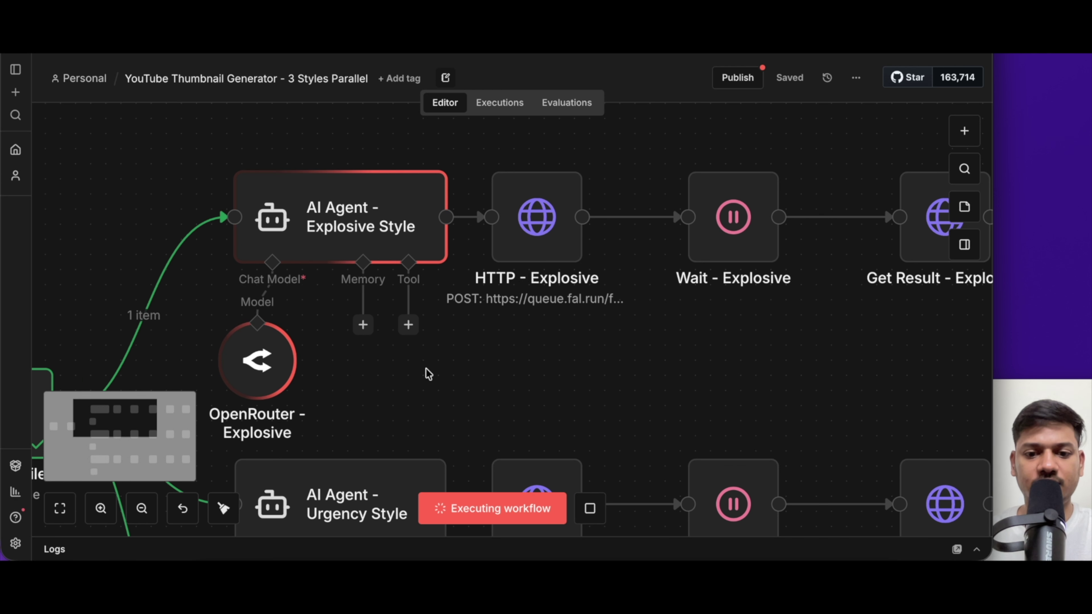
pyautogui.hscroll(3, 425, 369)
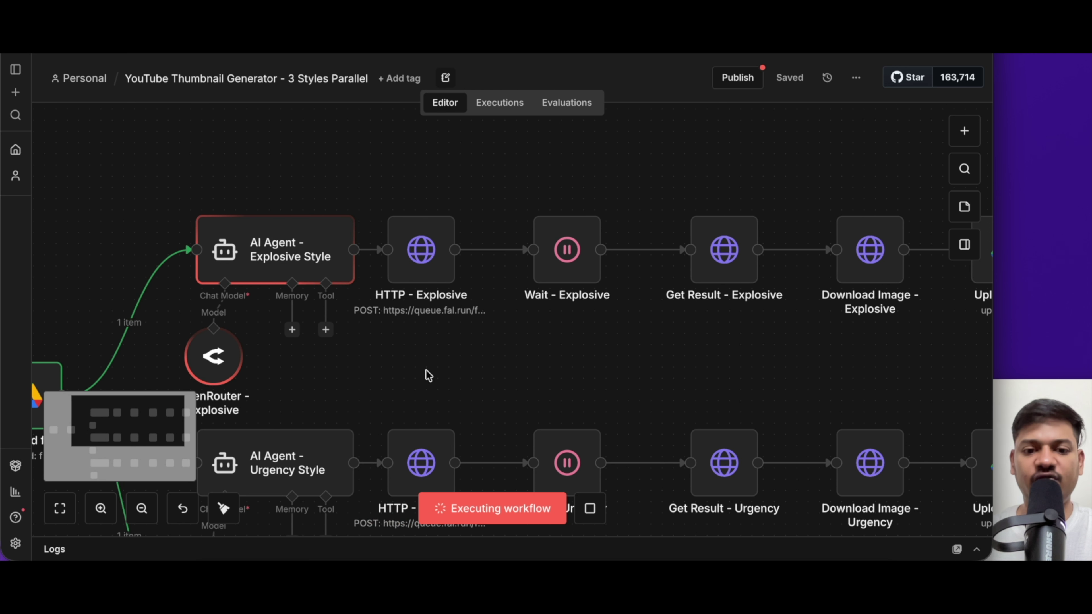
pyautogui.hscroll(2, 464, 364)
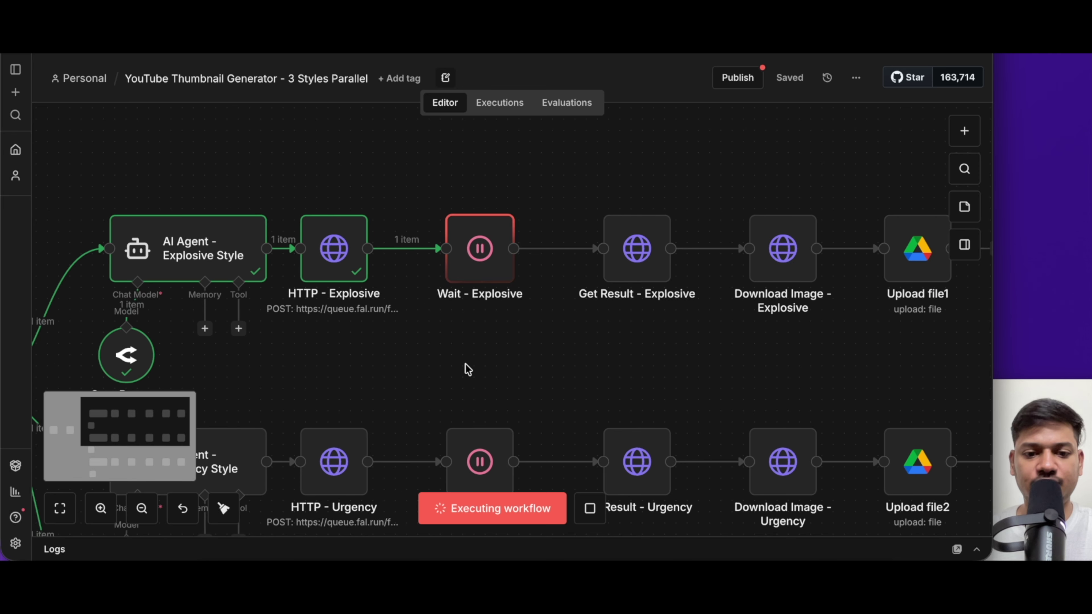
pyautogui.hscroll(1, 464, 363)
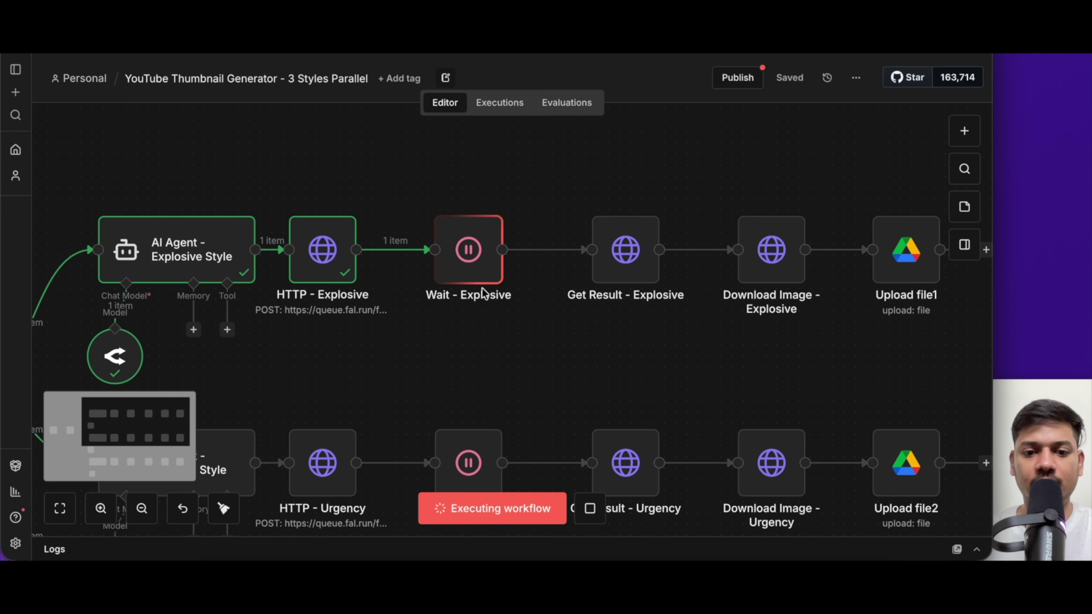
pyautogui.scroll(-2, 640, 261)
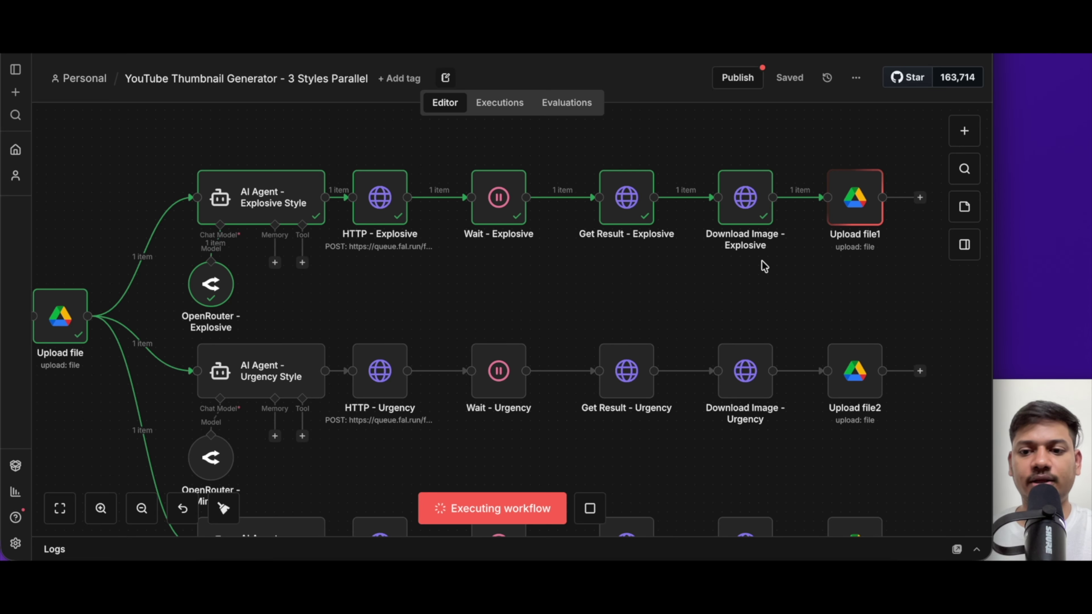
pyautogui.scroll(1, 841, 275)
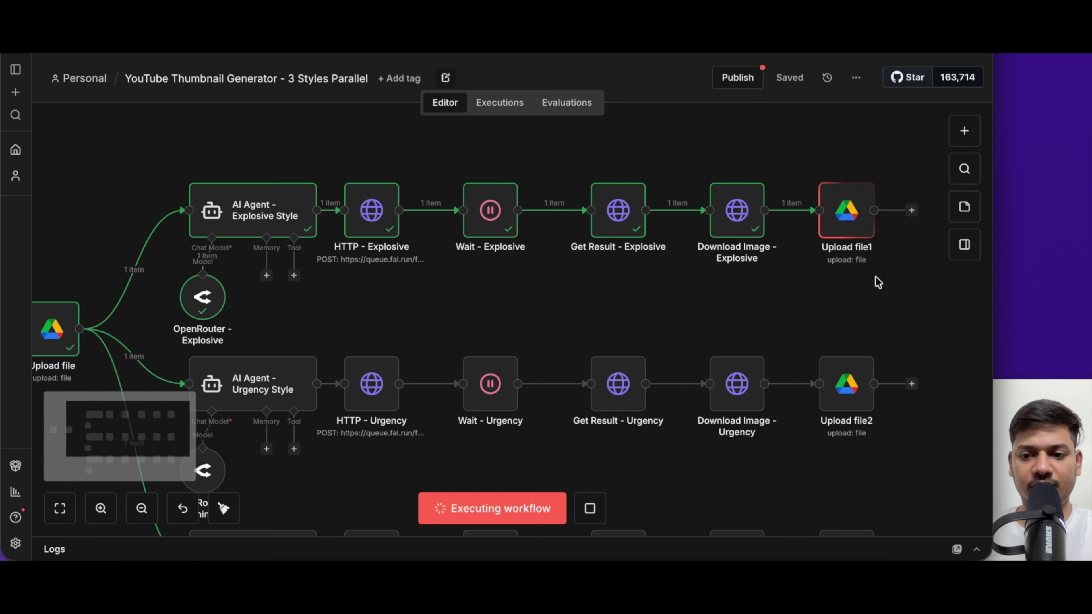
pyautogui.scroll(-2, 858, 280)
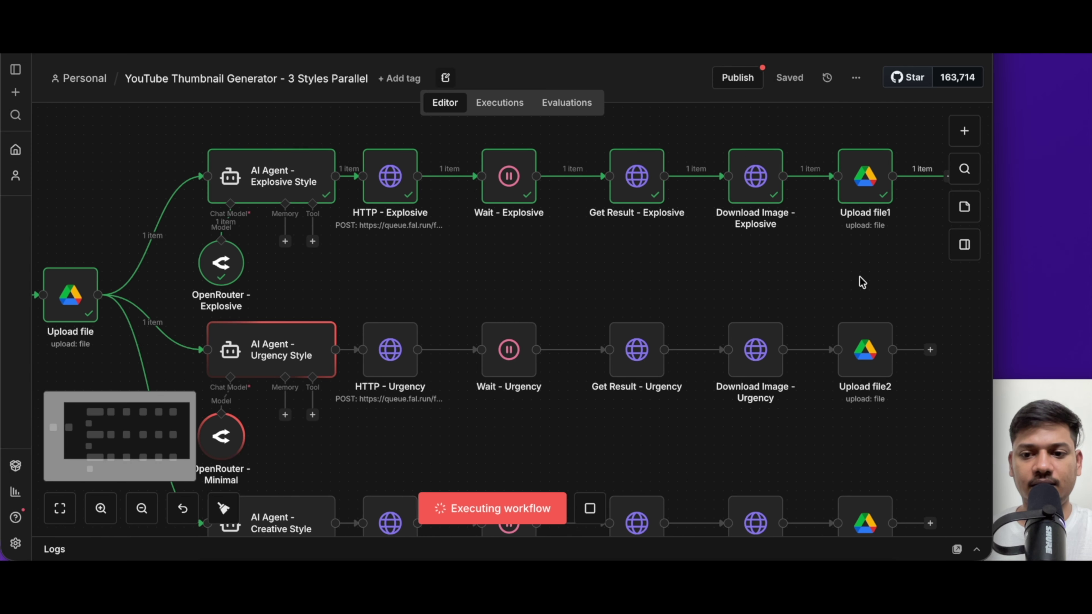
pyautogui.scroll(-4, 317, 337)
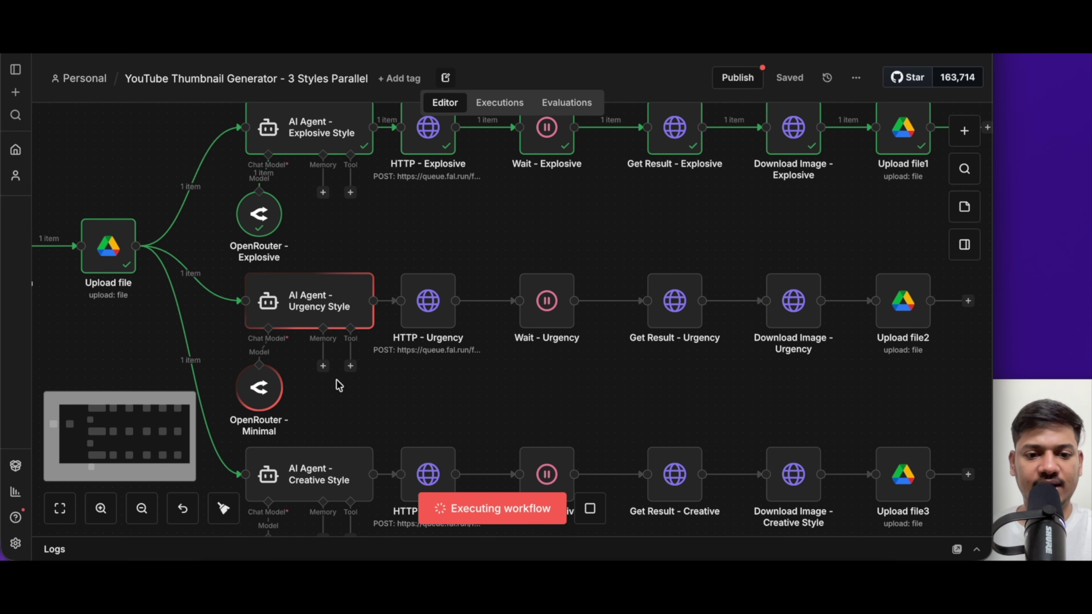
# - Examine the running workflow's execution along the Urgency branch, from its AI Agent to Upload file2
pyautogui.hscroll(1, 335, 379)
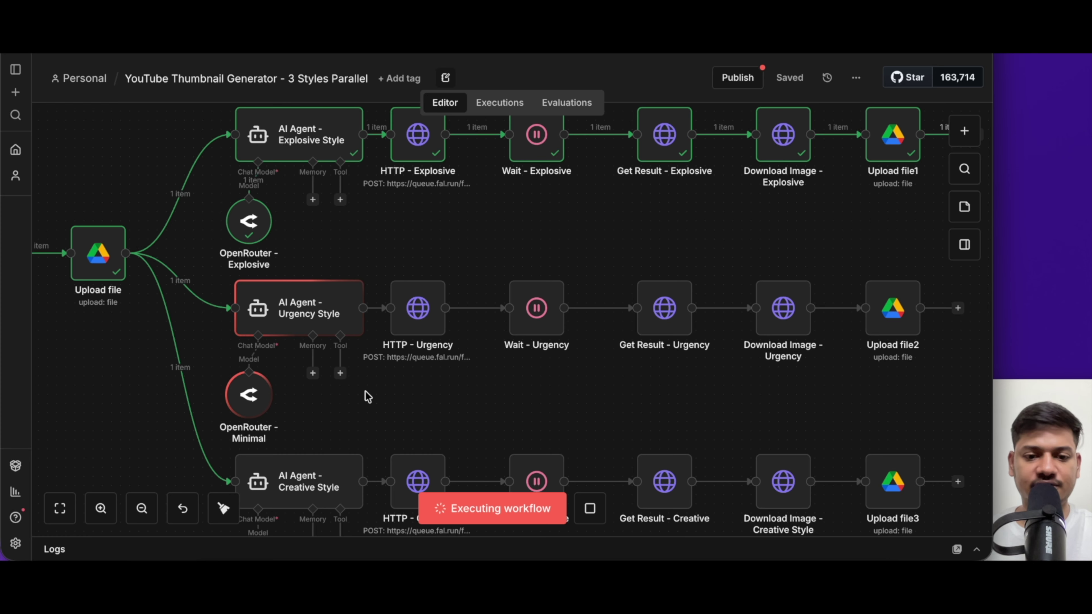
pyautogui.hscroll(2, 365, 391)
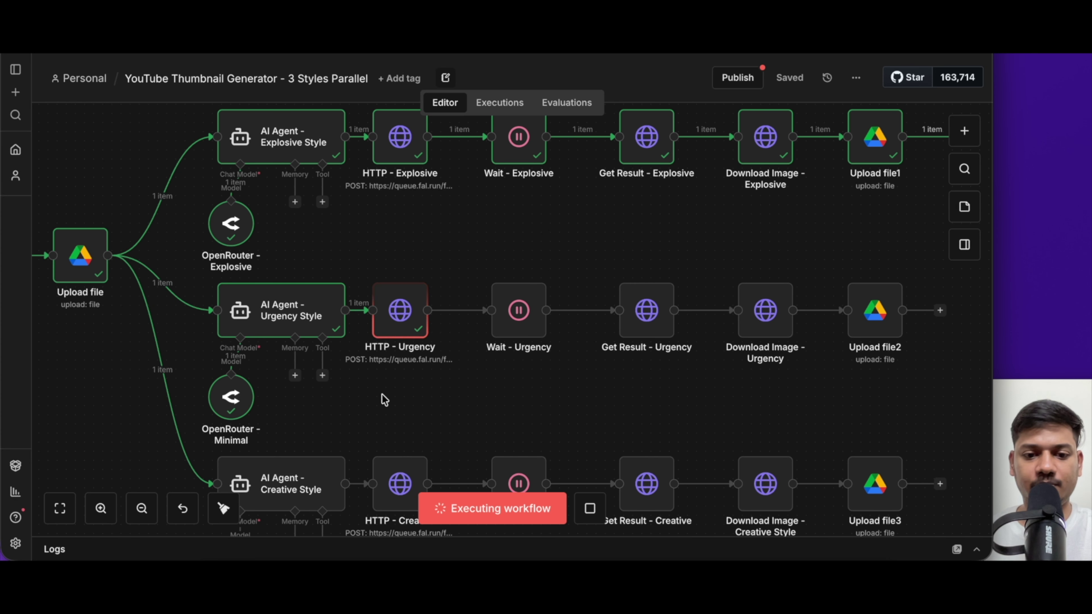
pyautogui.hscroll(2, 390, 372)
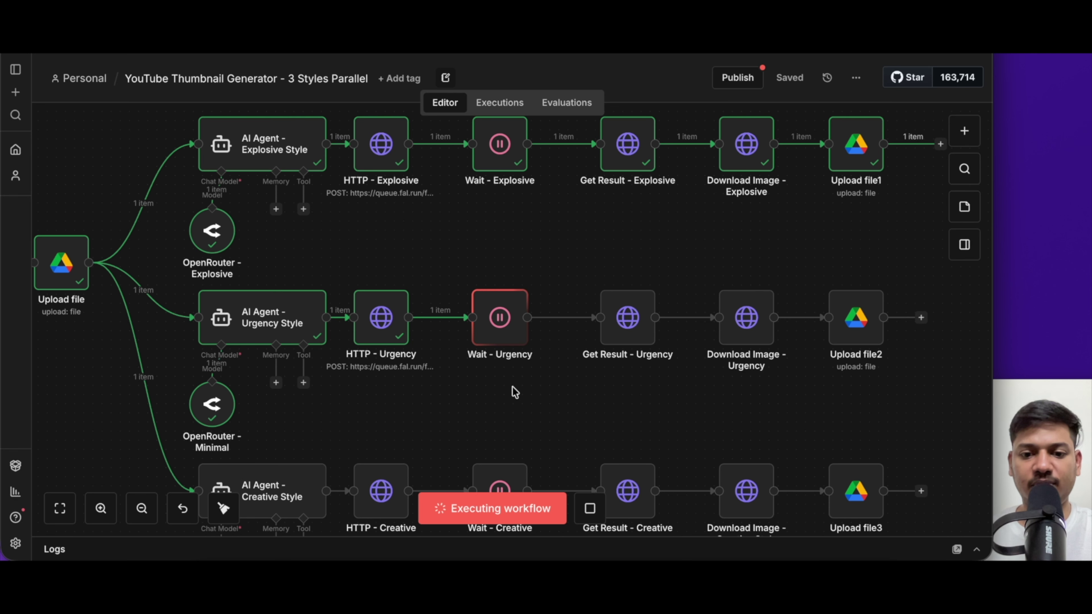
pyautogui.hscroll(2, 556, 390)
pyautogui.scroll(1, 473, 370)
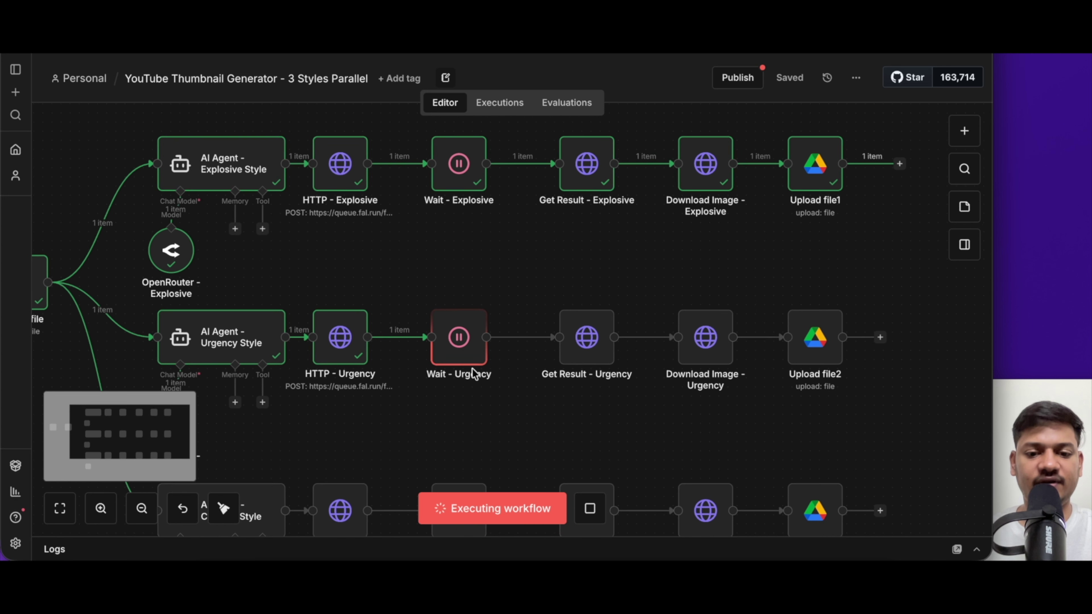
pyautogui.scroll(-2, 568, 400)
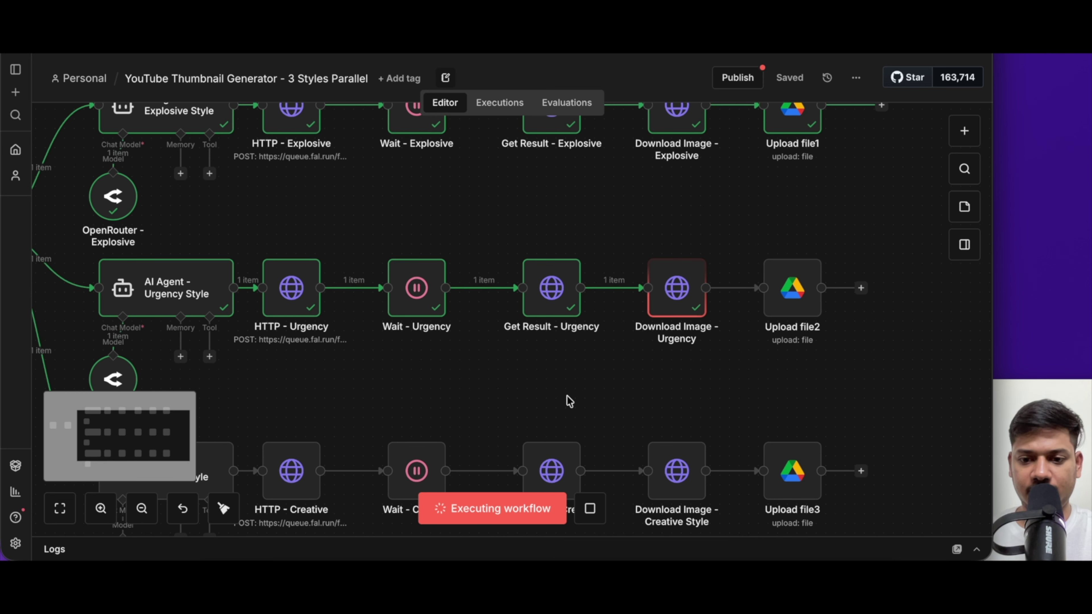
pyautogui.scroll(-2, 568, 400)
pyautogui.scroll(-3, 566, 397)
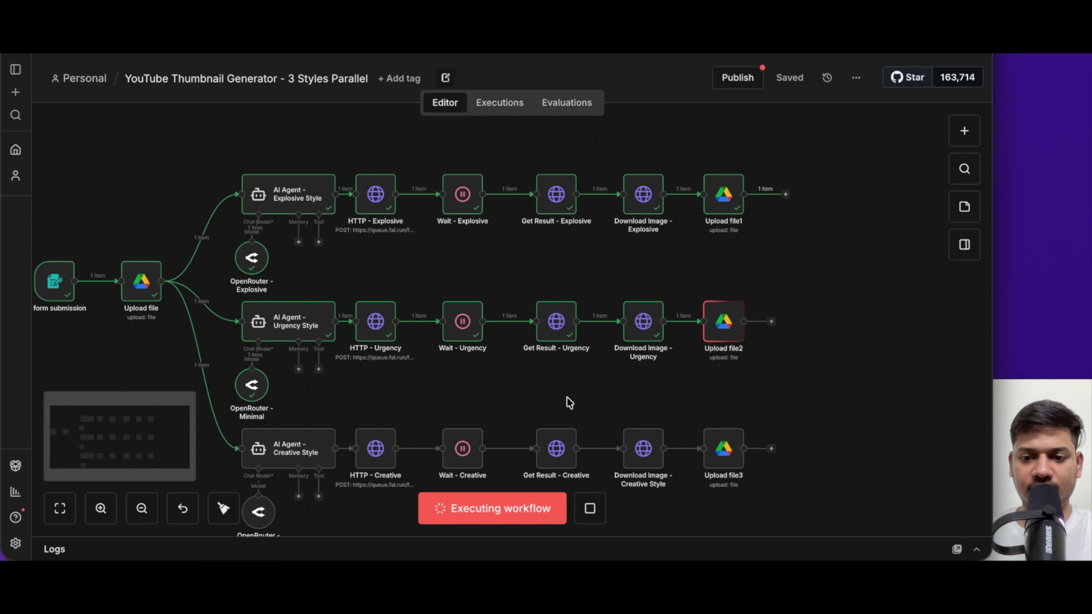
# - Examine the execution along the Creative branch through Upload file3, until all three branches of the workflow are in view
pyautogui.scroll(2, 567, 397)
pyautogui.scroll(-1, 567, 397)
pyautogui.scroll(3, 335, 450)
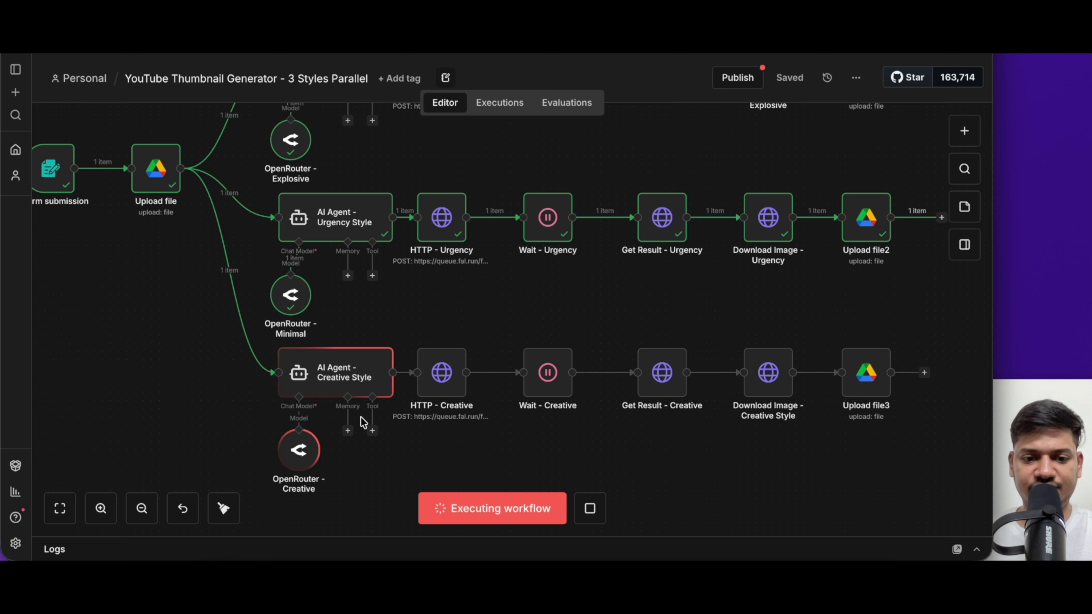
pyautogui.hscroll(1, 373, 437)
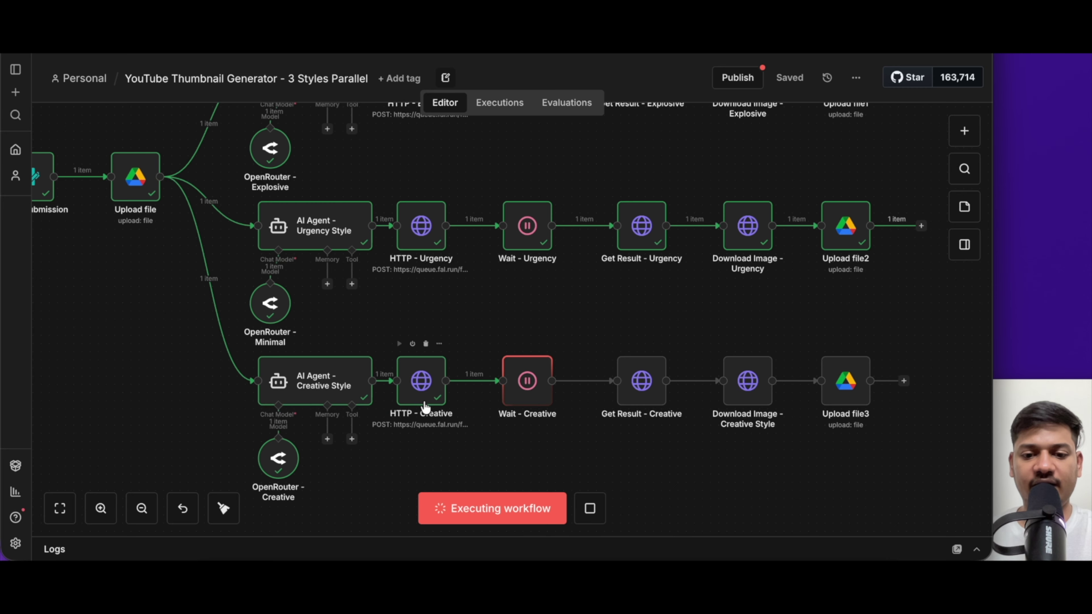
pyautogui.hscroll(2, 494, 406)
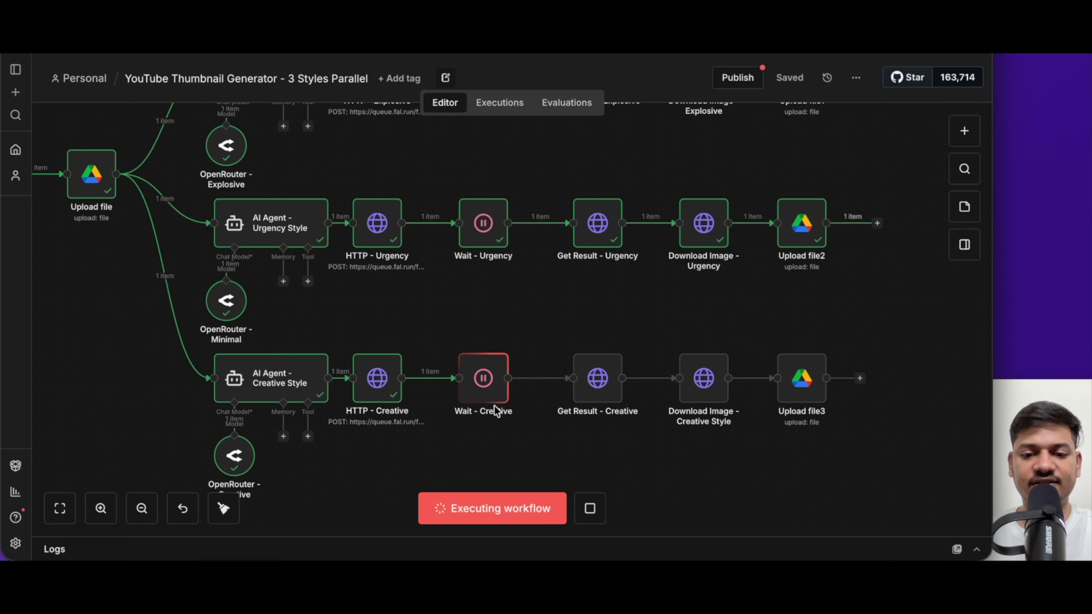
pyautogui.keyDown('ctrl'); pyautogui.scroll(5, 628, 456); pyautogui.keyUp('ctrl')
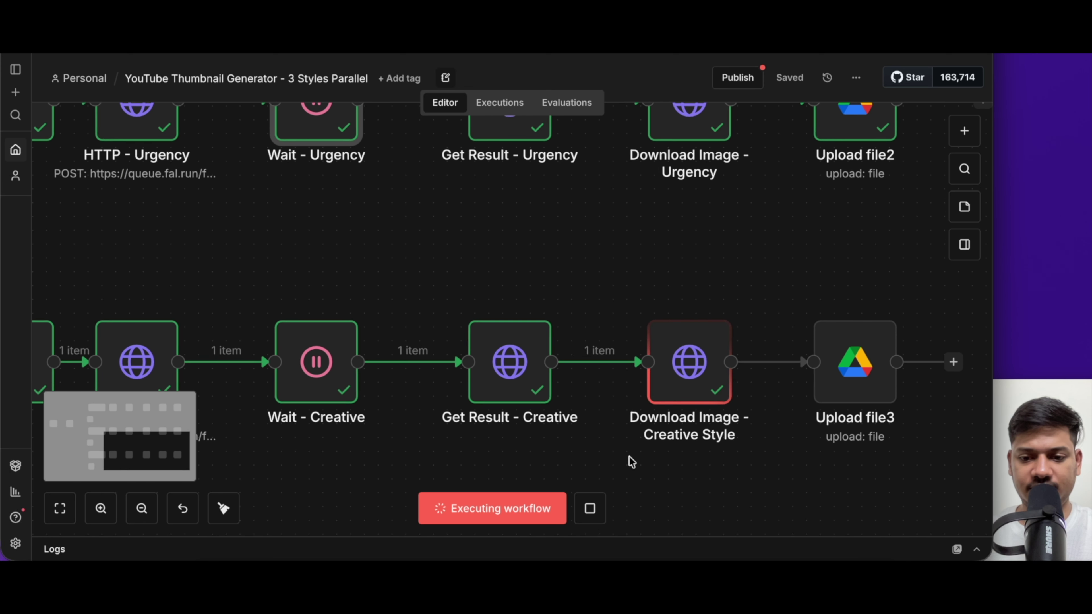
pyautogui.scroll(2, 628, 456)
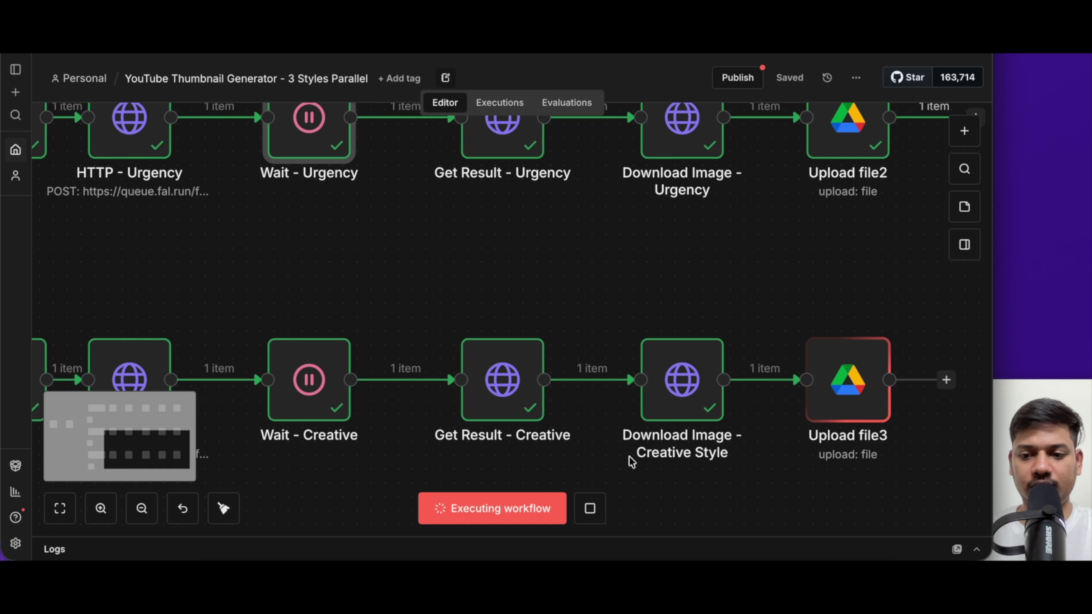
pyautogui.keyDown('ctrl'); pyautogui.scroll(-3, 629, 456); pyautogui.keyUp('ctrl')
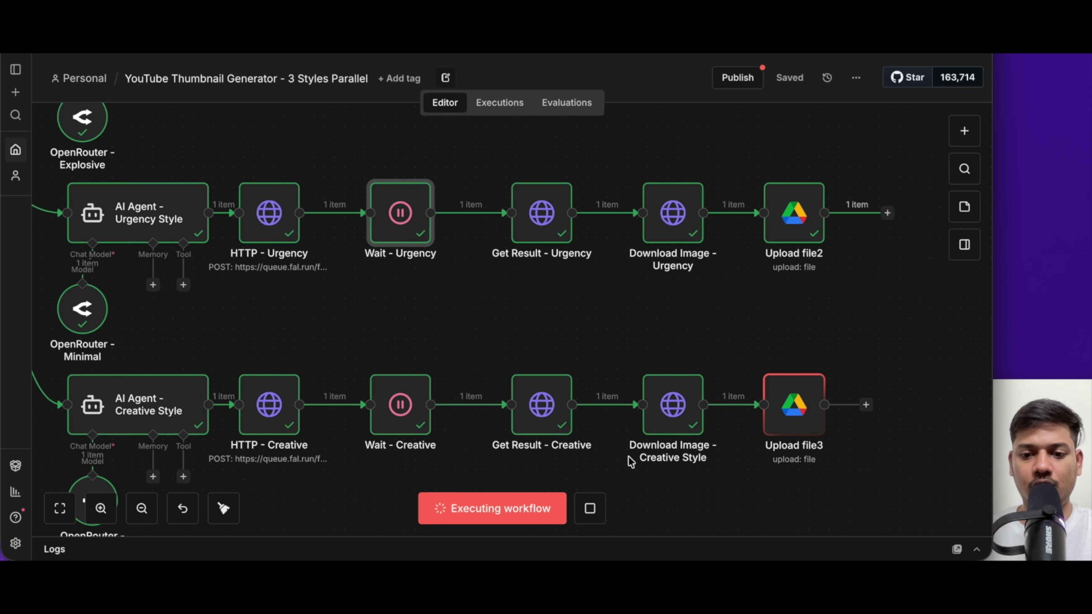
pyautogui.keyDown('ctrl'); pyautogui.scroll(-3, 630, 461); pyautogui.keyUp('ctrl')
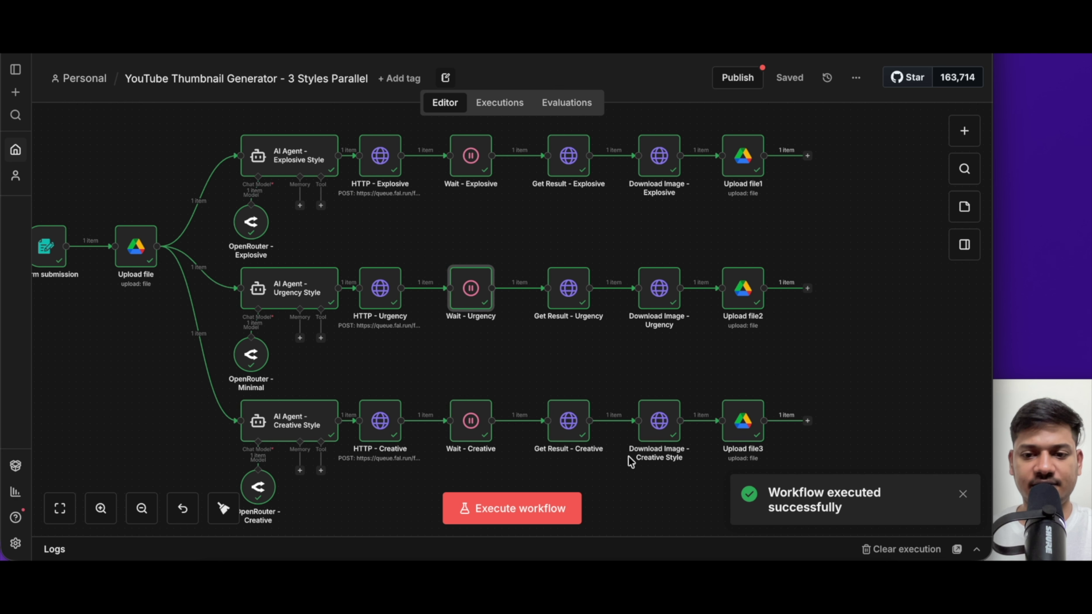
# - View the output image of the Download Image - Explosive node and close the node
pyautogui.scroll(1, 628, 456)
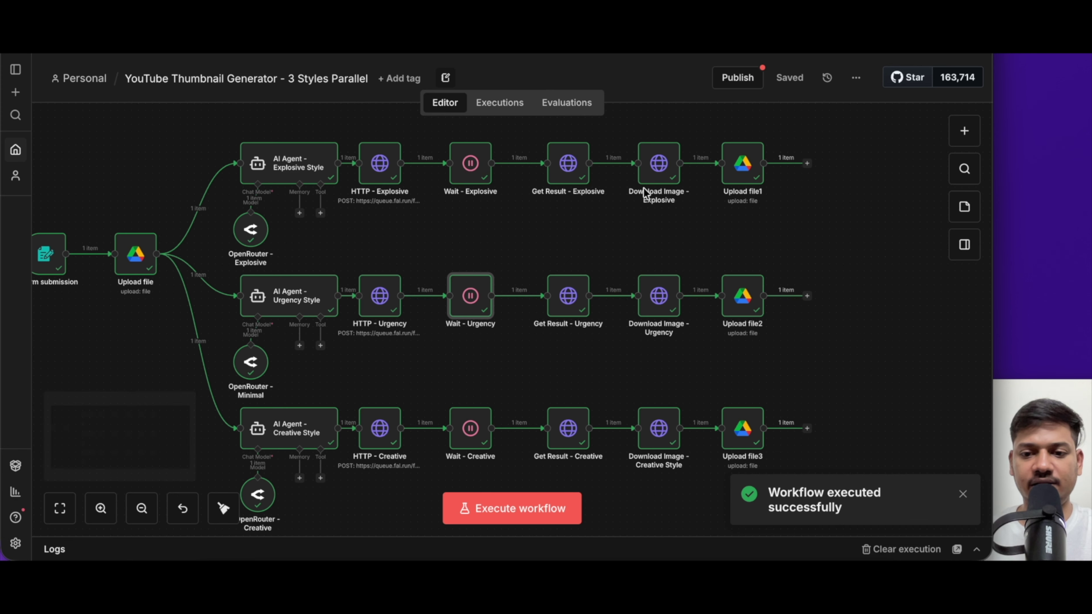
pyautogui.doubleClick(664, 171)
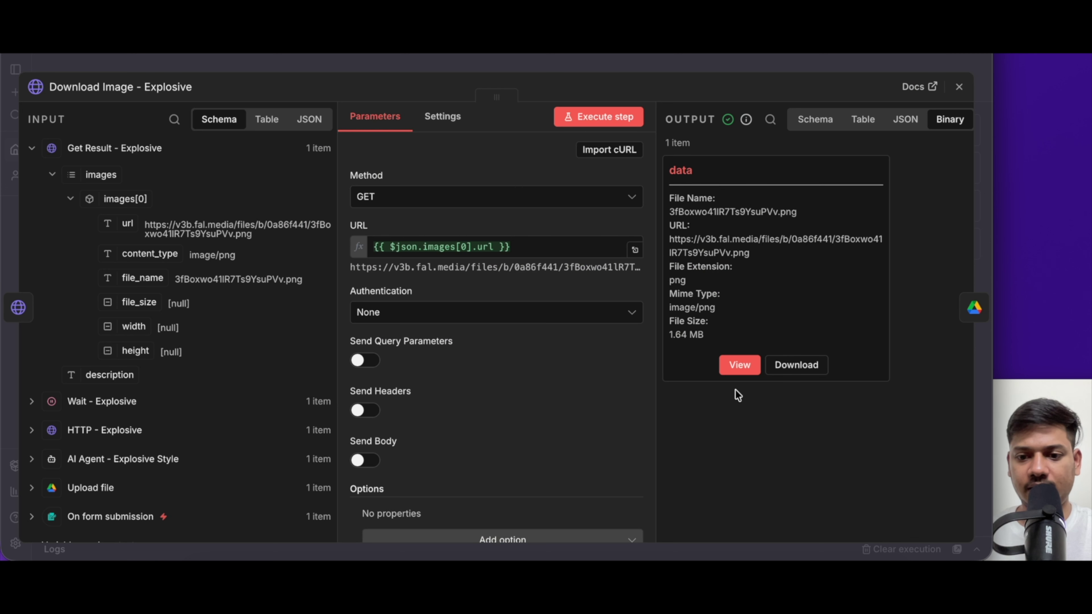
pyautogui.click(739, 366)
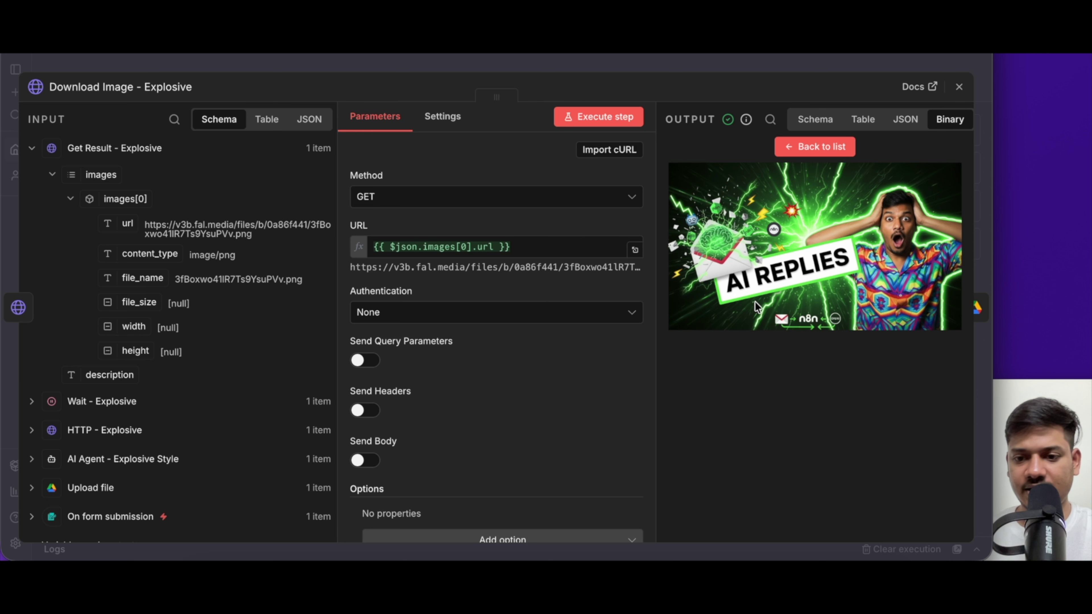
pyautogui.click(958, 86)
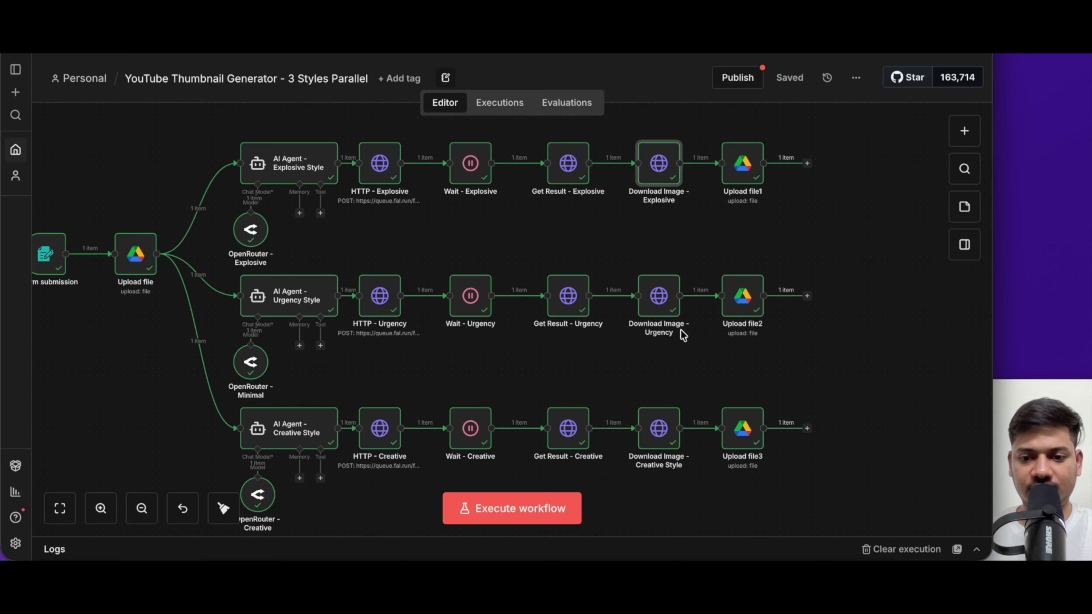
# - View the output image of the Download Image - Urgency node and close the node
pyautogui.doubleClick(656, 296)
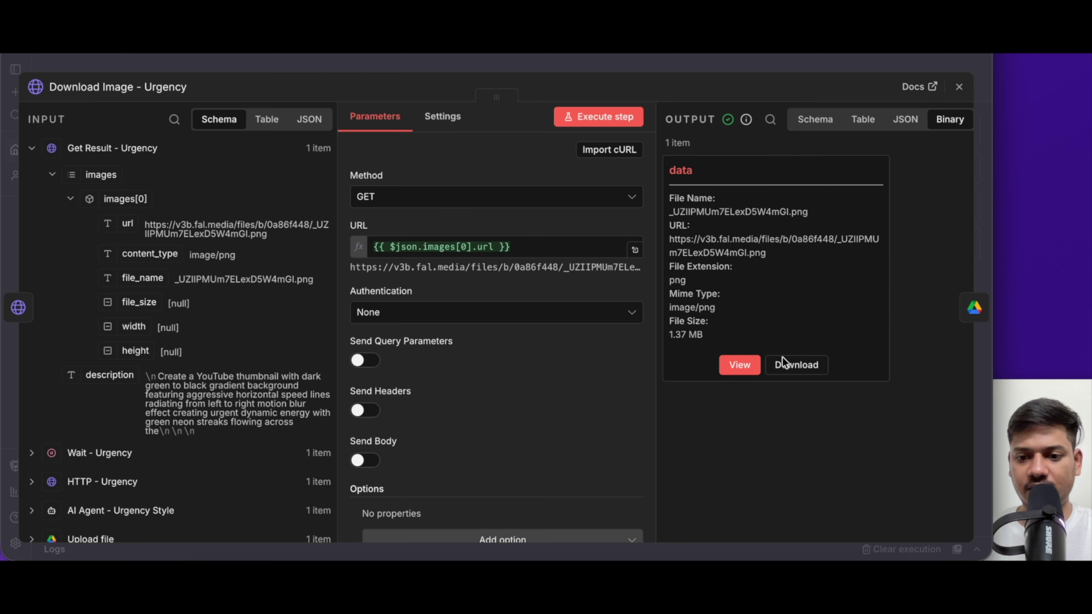
pyautogui.click(736, 365)
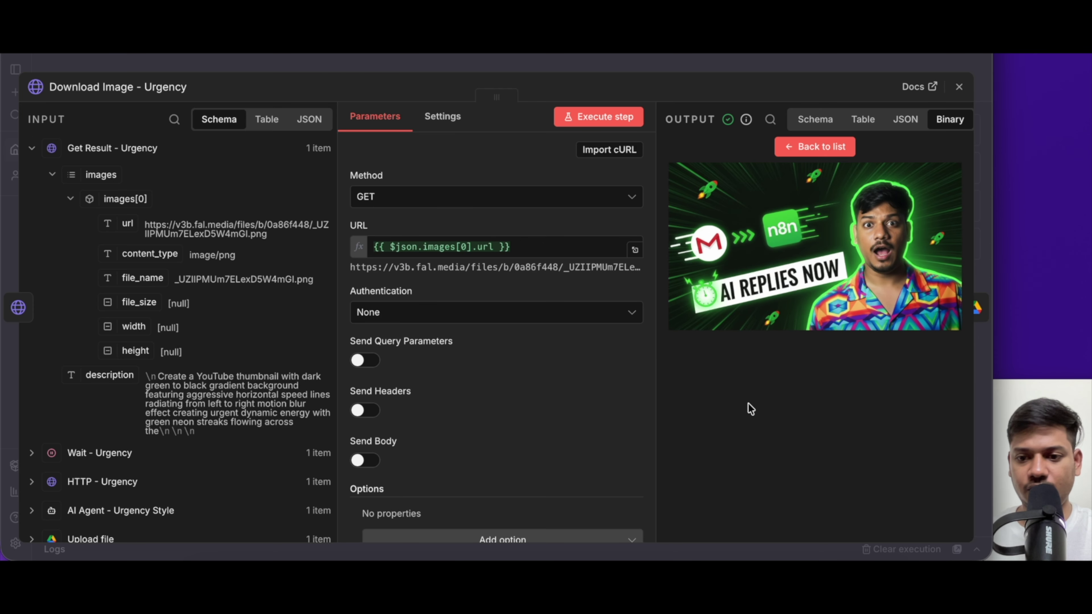
pyautogui.click(958, 87)
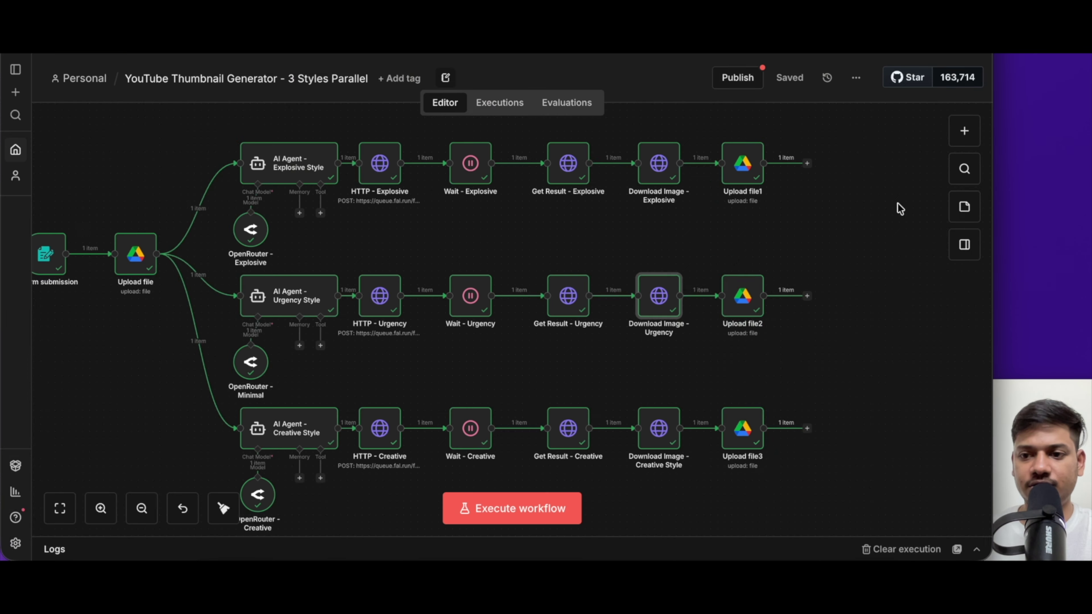
# - View the output image of the Download Image - Creative Style node and close the node
pyautogui.doubleClick(660, 436)
pyautogui.click(733, 365)
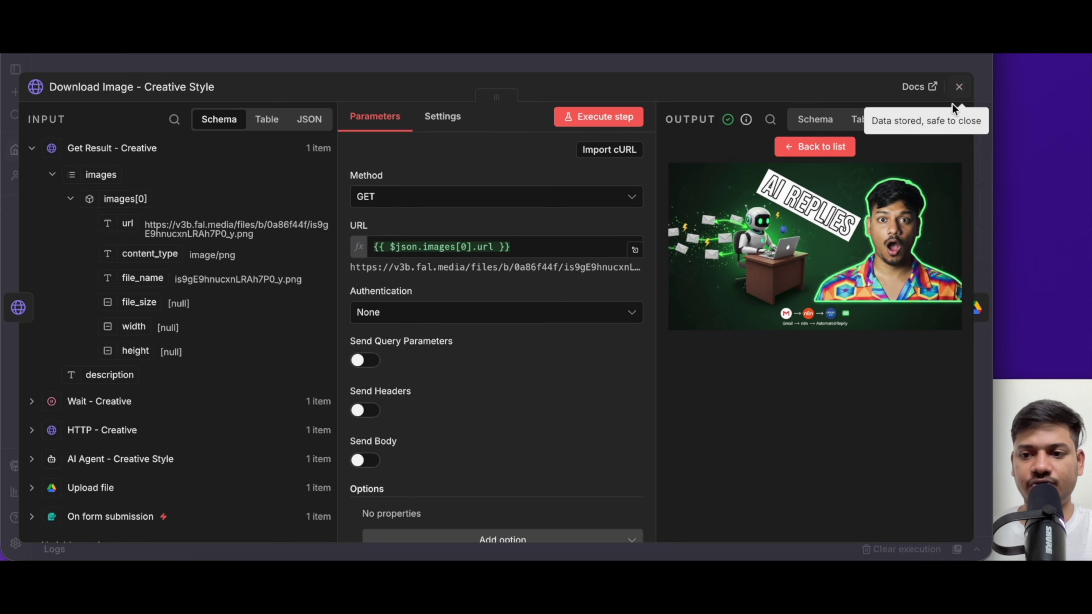
pyautogui.click(958, 87)
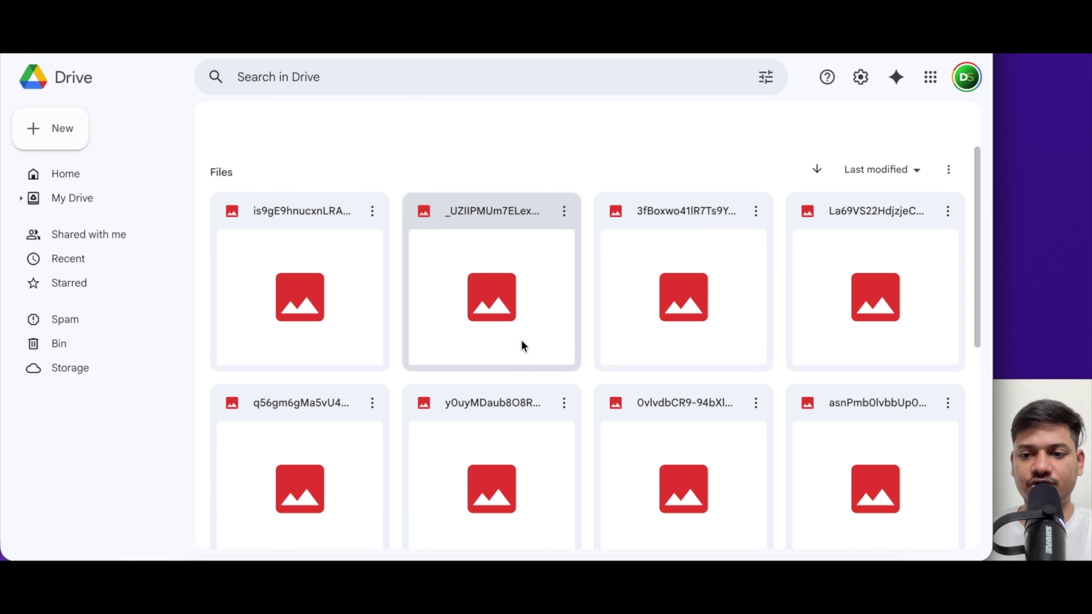
# - In Google Drive's YouTube thumbnail output folder, preview the Explosive, Urgency and Creative thumbnails one after another at full size
pyautogui.click(588, 284)
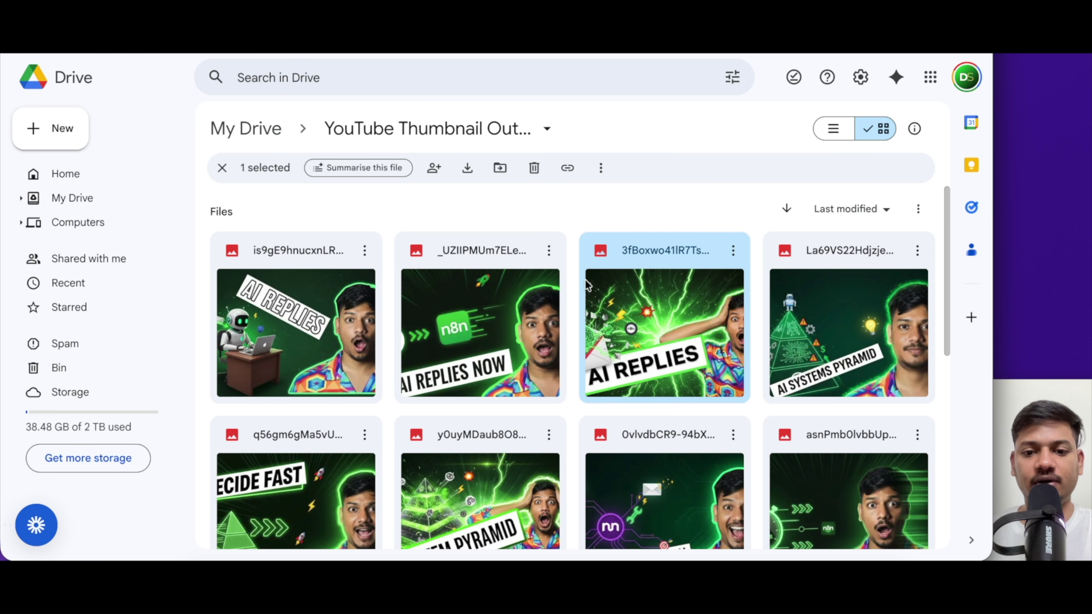
pyautogui.doubleClick(666, 309)
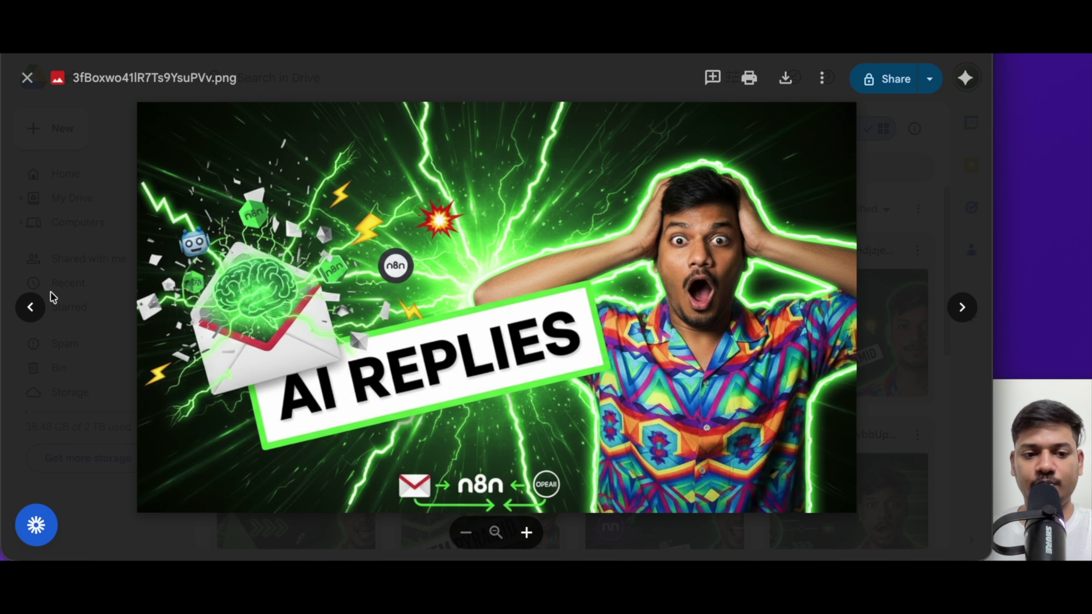
pyautogui.click(30, 307)
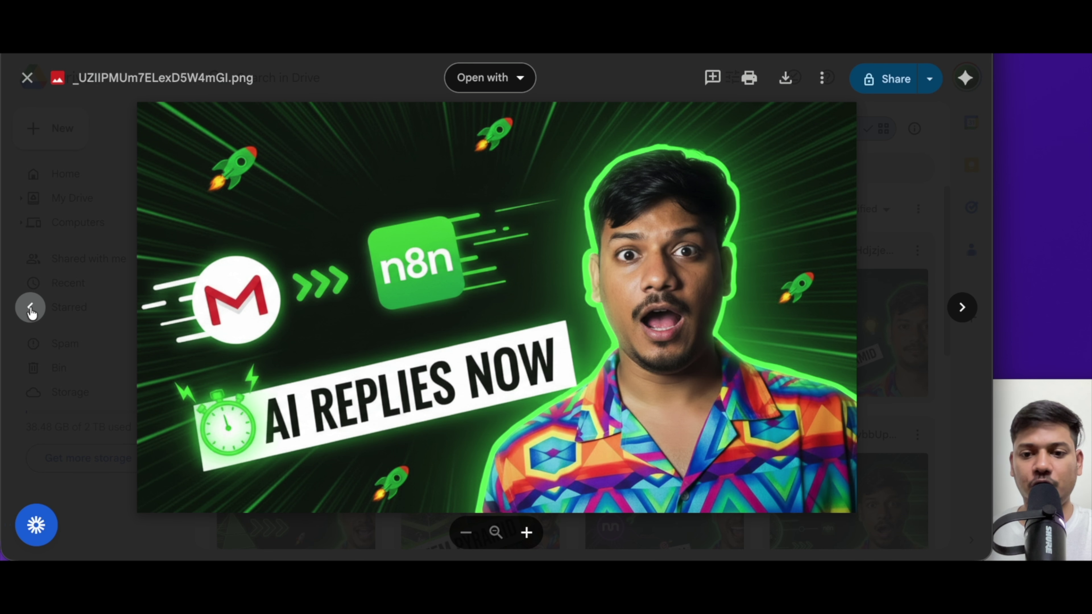
pyautogui.click(30, 308)
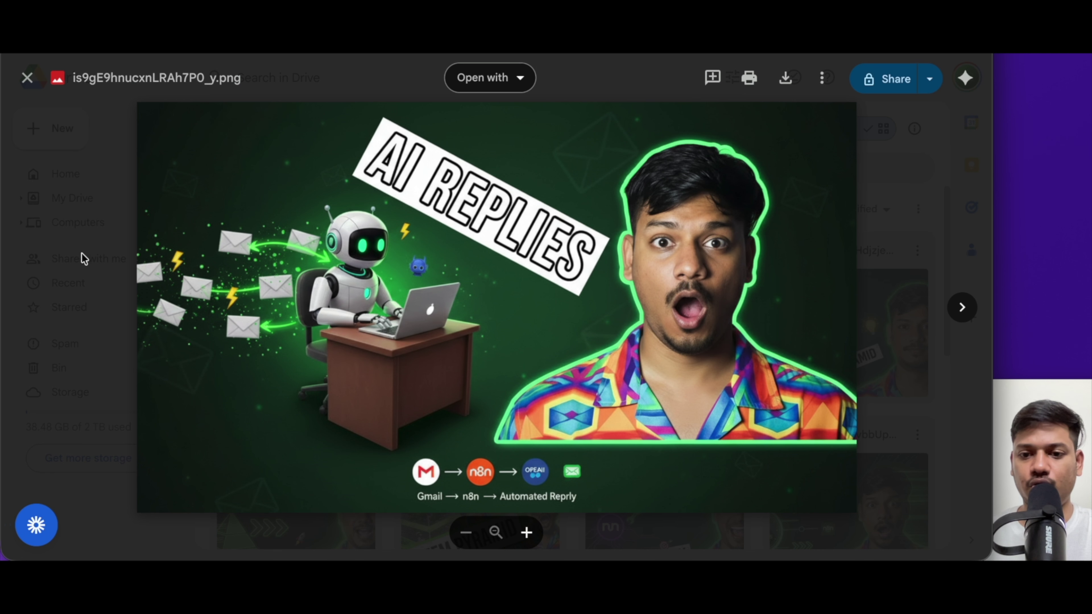
# - Switch to the "Untitled design" PDF and examine the page 2 flow diagram from Form Input to the three thumbnails
pyautogui.scroll(-1, 616, 269)
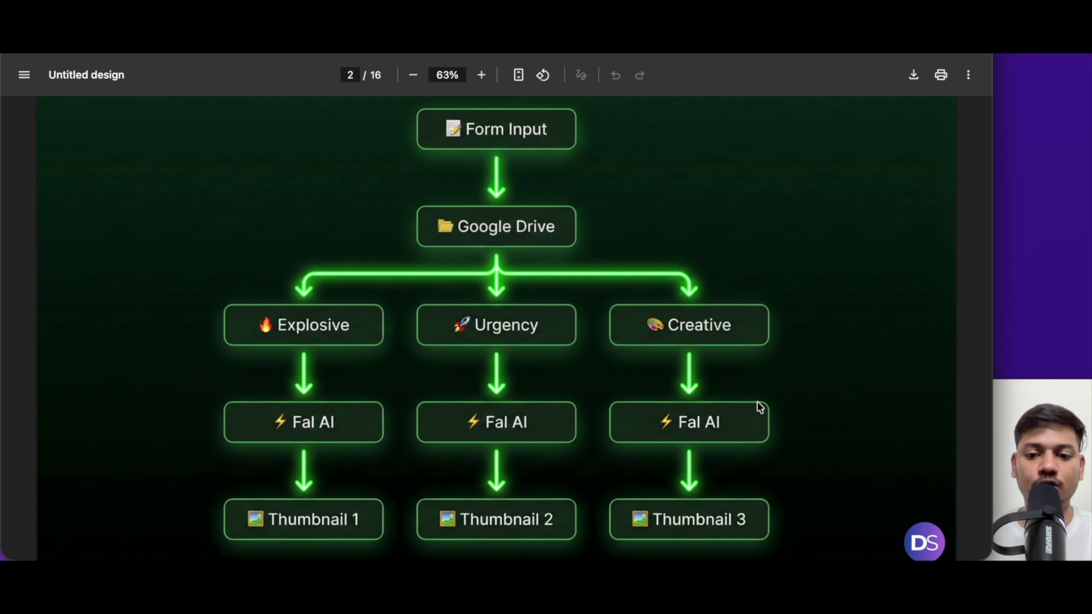
pyautogui.scroll(-1, 763, 417)
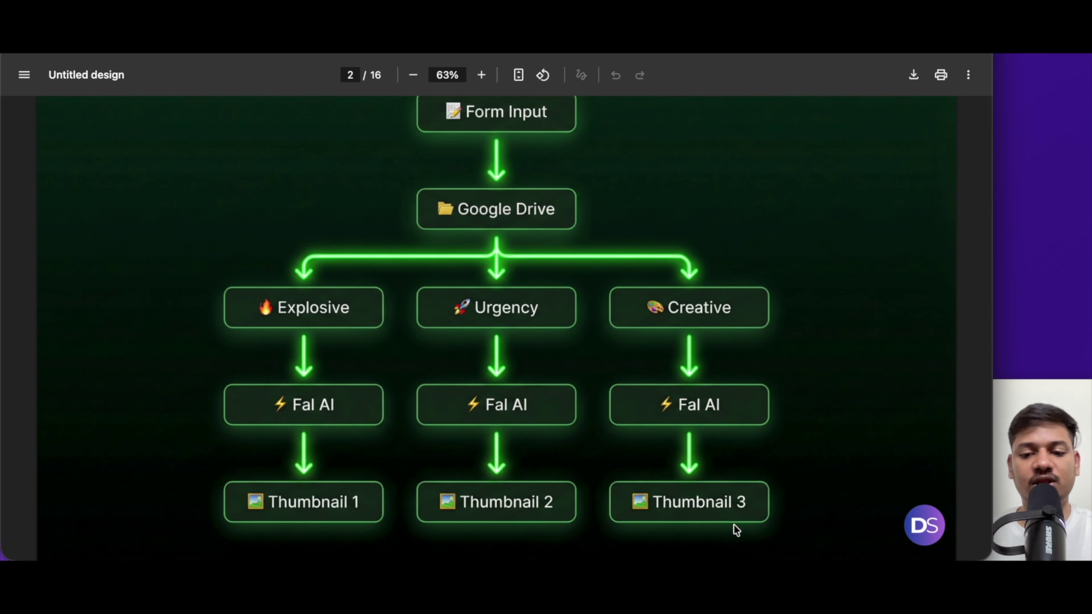
pyautogui.scroll(1, 771, 506)
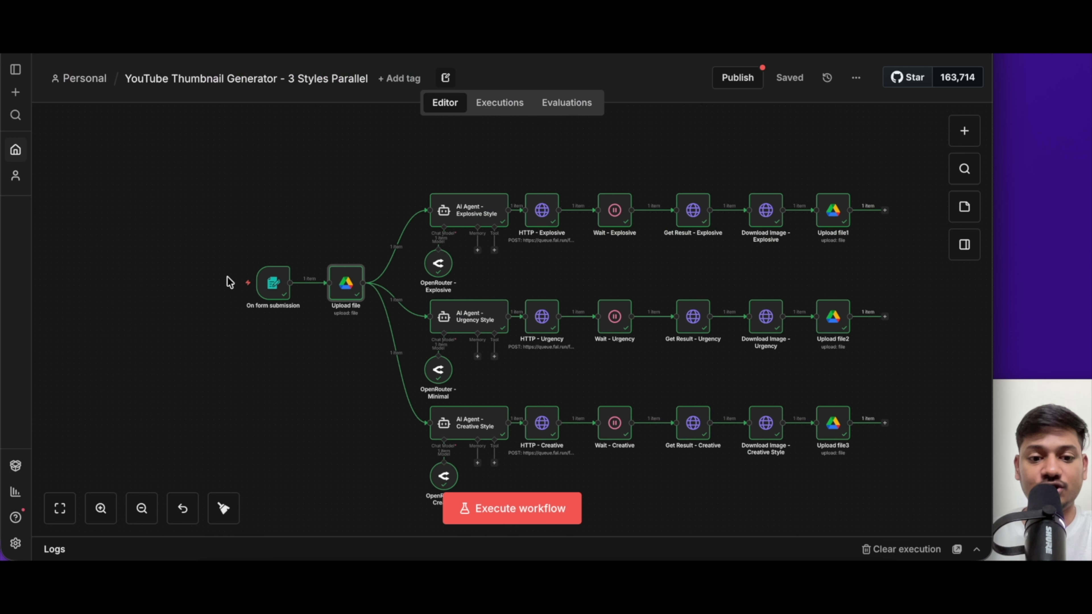
# - Back in n8n, review the On form submission node's title, description and image upload fields, and close the node
pyautogui.scroll(5, 227, 279)
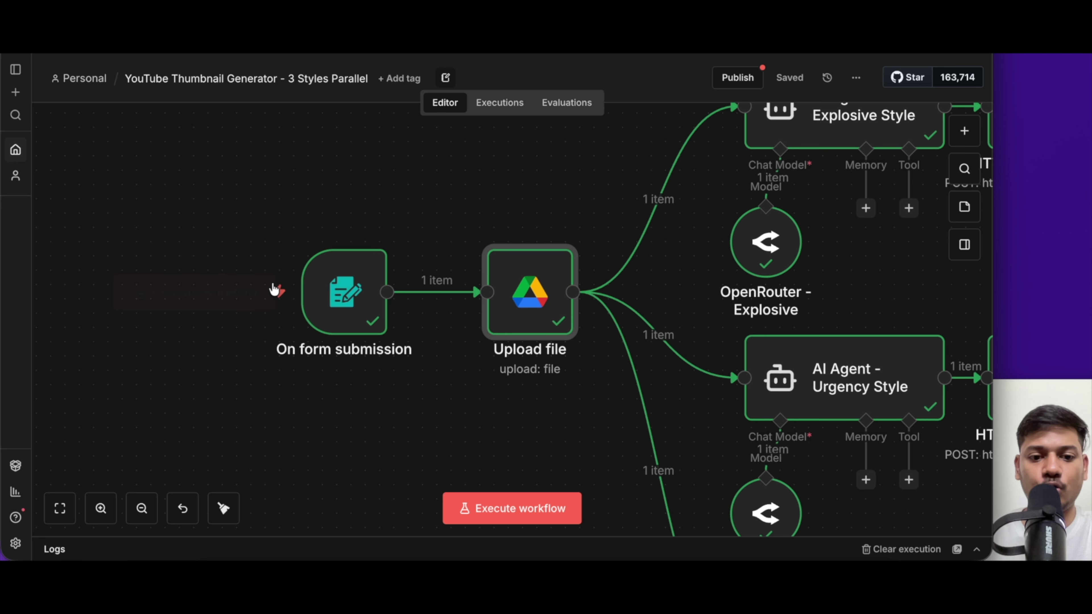
pyautogui.doubleClick(344, 293)
pyautogui.scroll(-5, 430, 293)
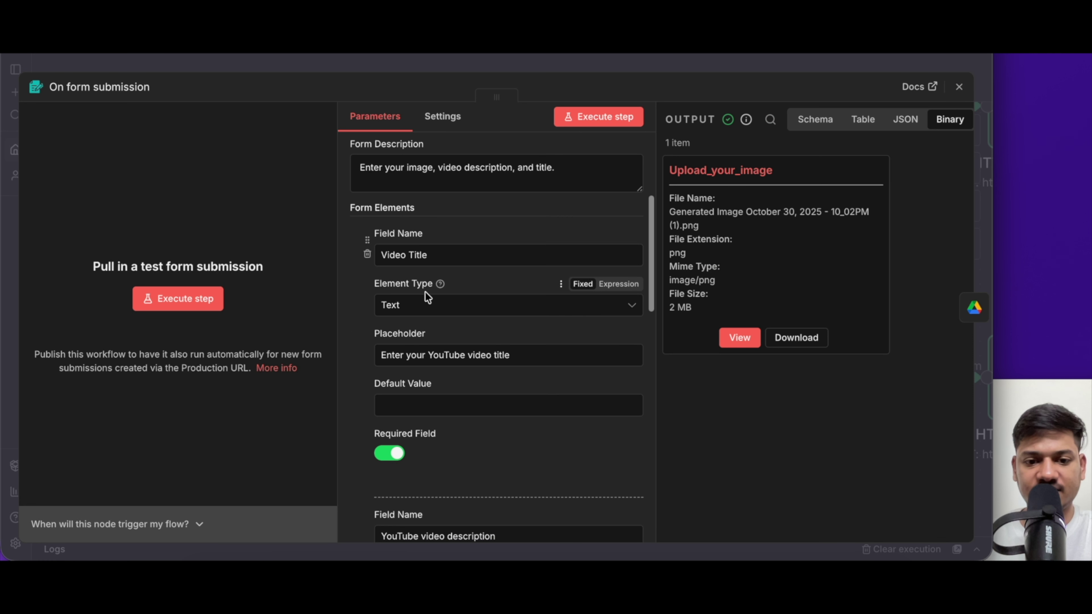
pyautogui.scroll(-6, 434, 275)
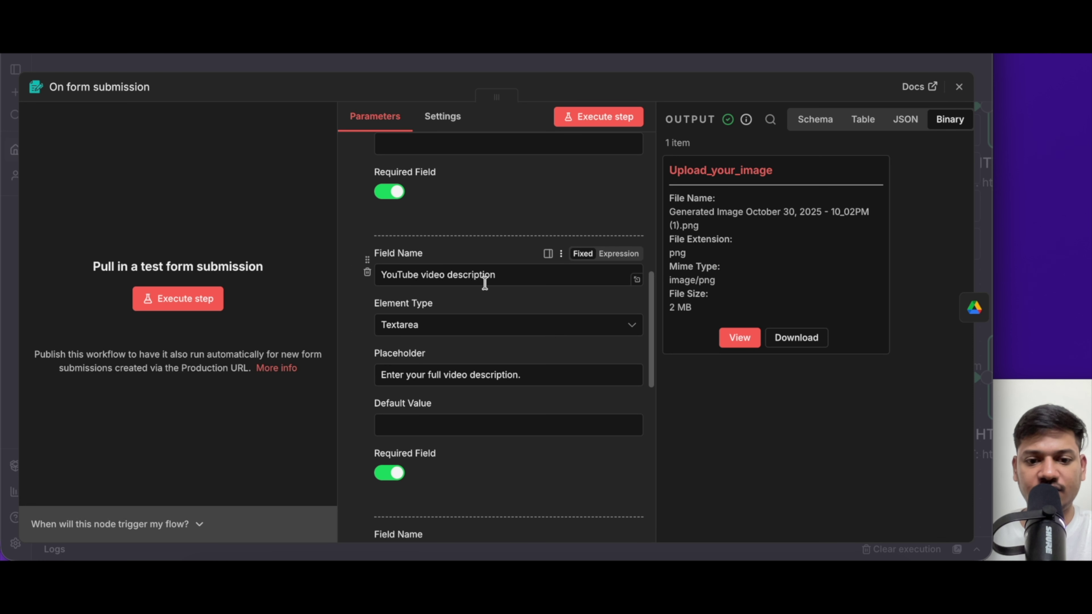
pyautogui.scroll(-7, 492, 305)
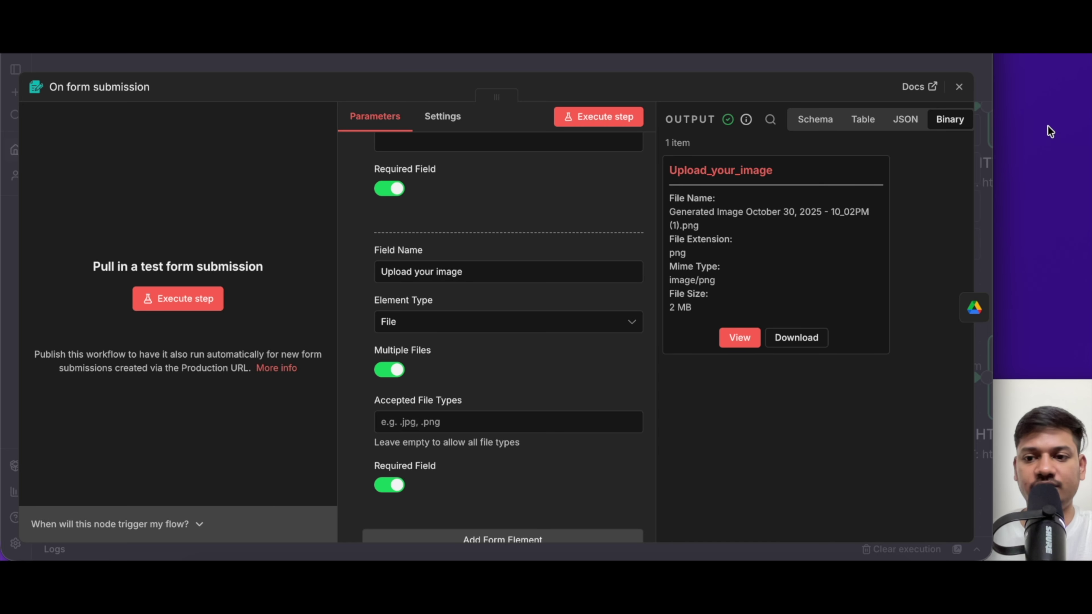
pyautogui.click(959, 86)
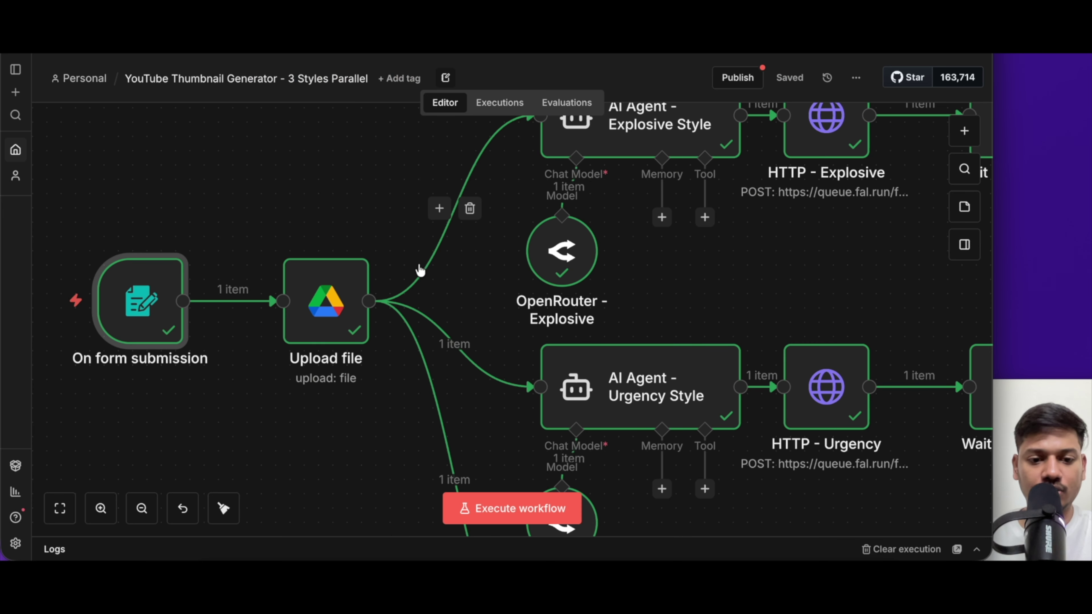